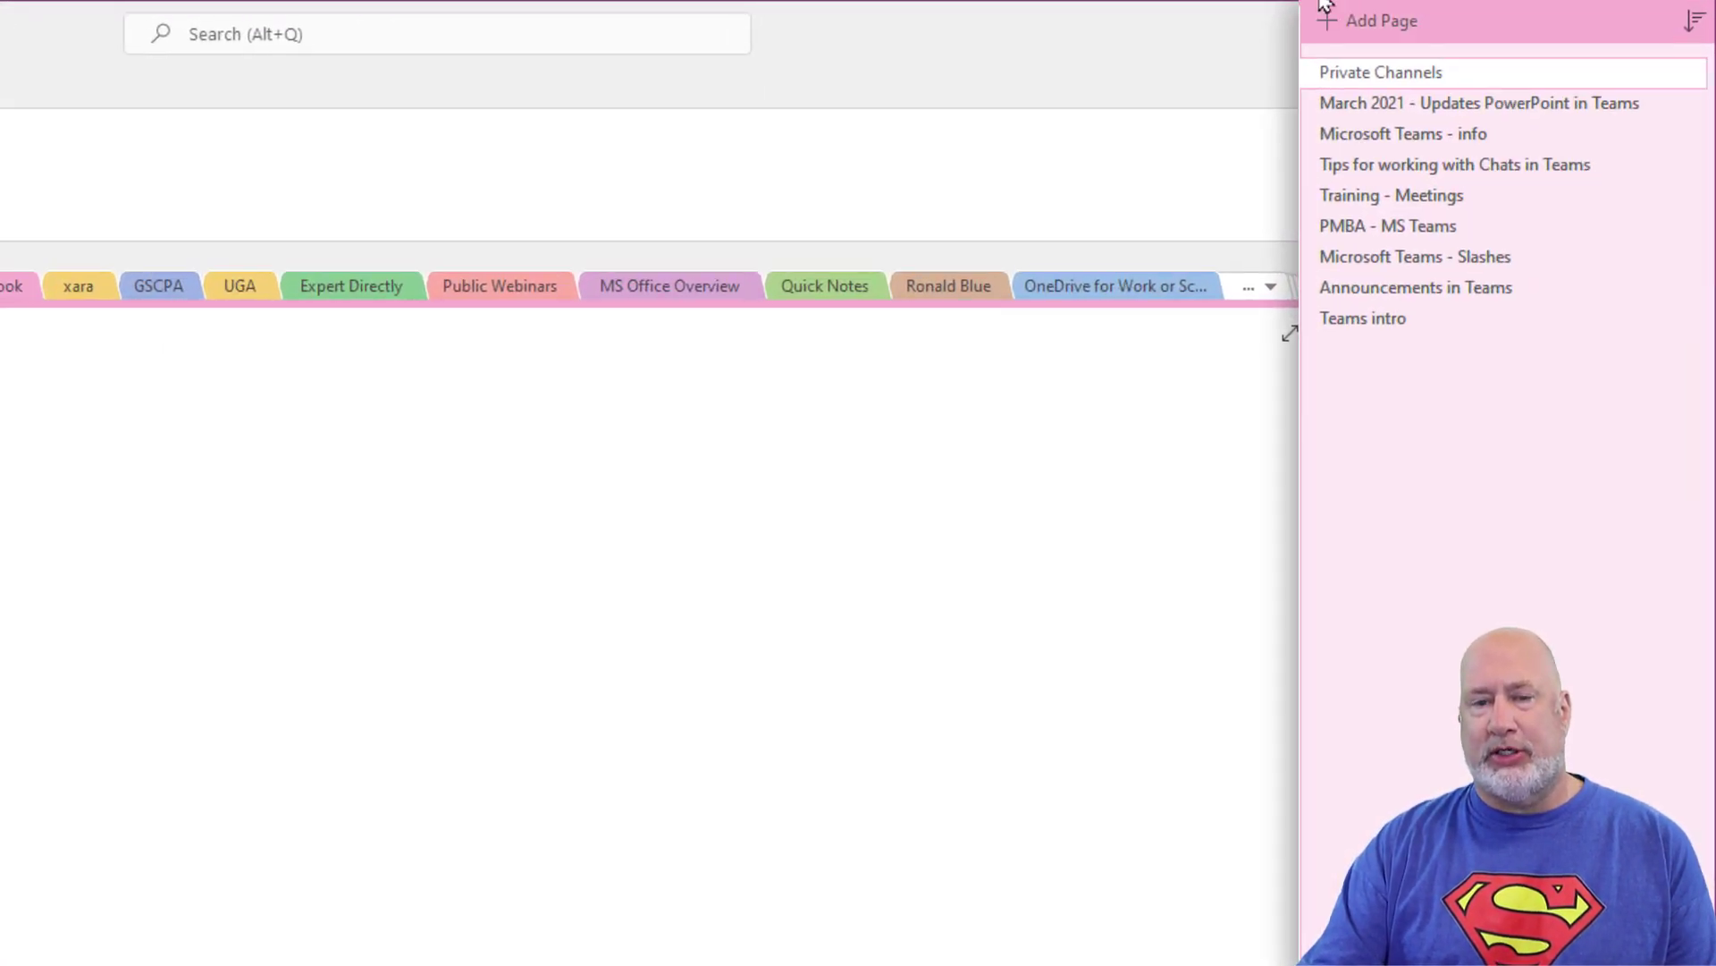
# Create a new section named 'Meeting' and title its first page 'Overview'.
pyautogui.hotkey('ctrl', 't')
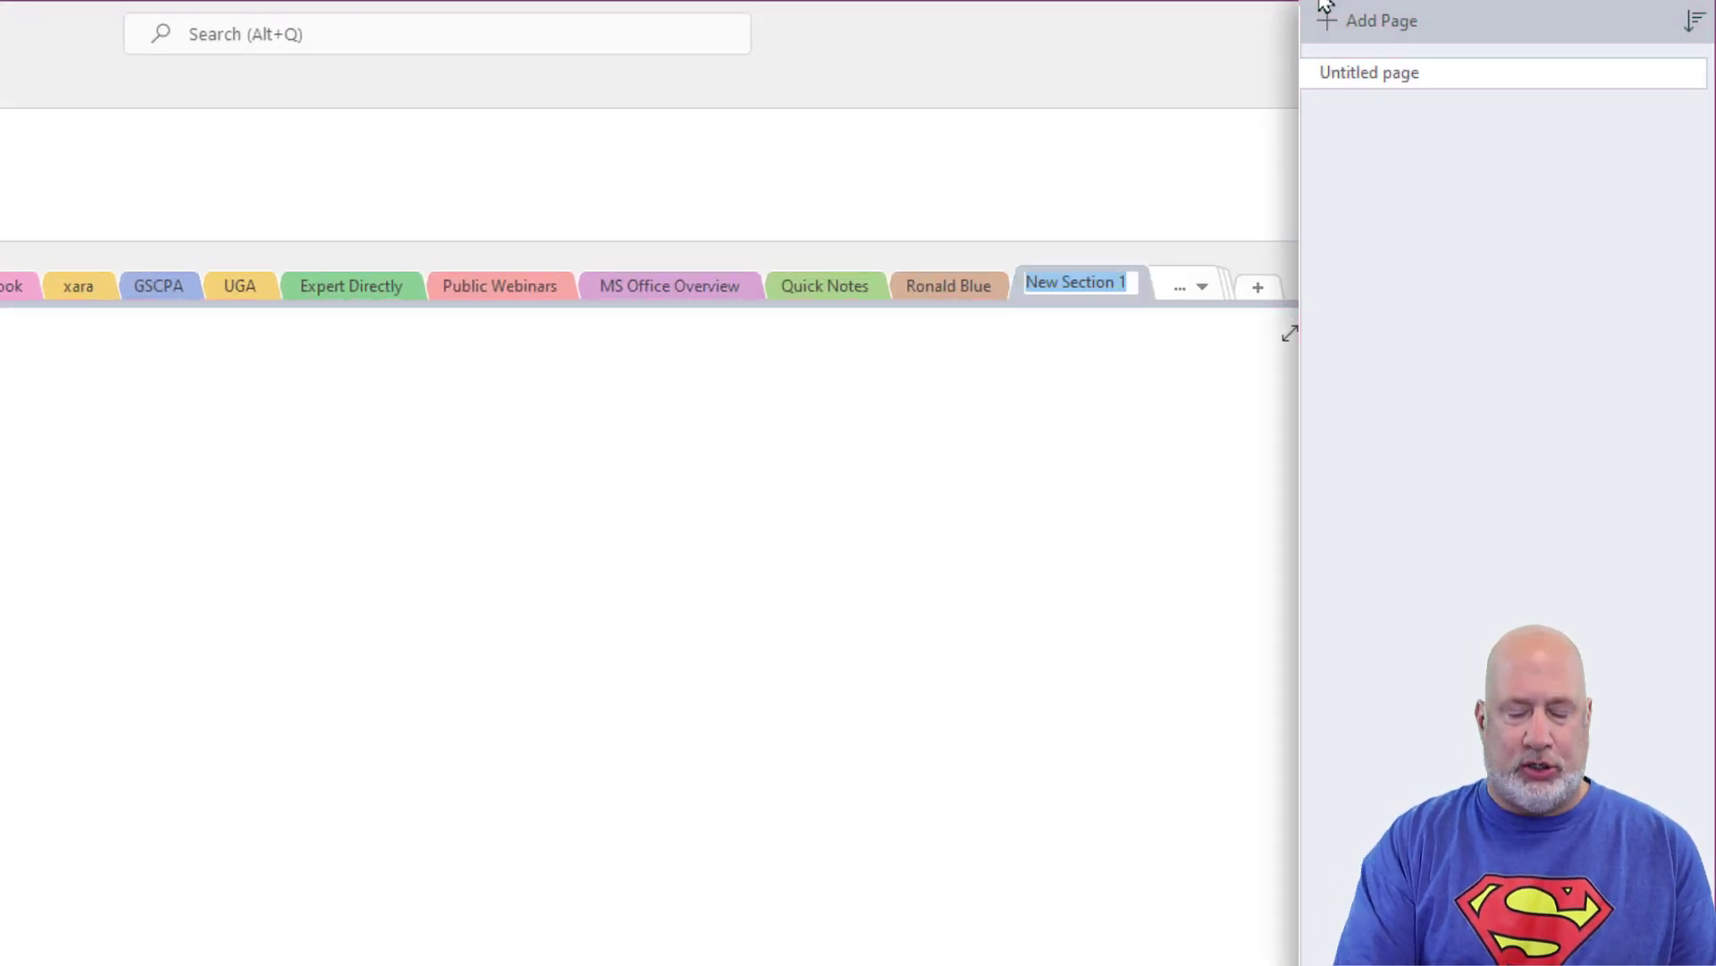
pyautogui.write('Mee')
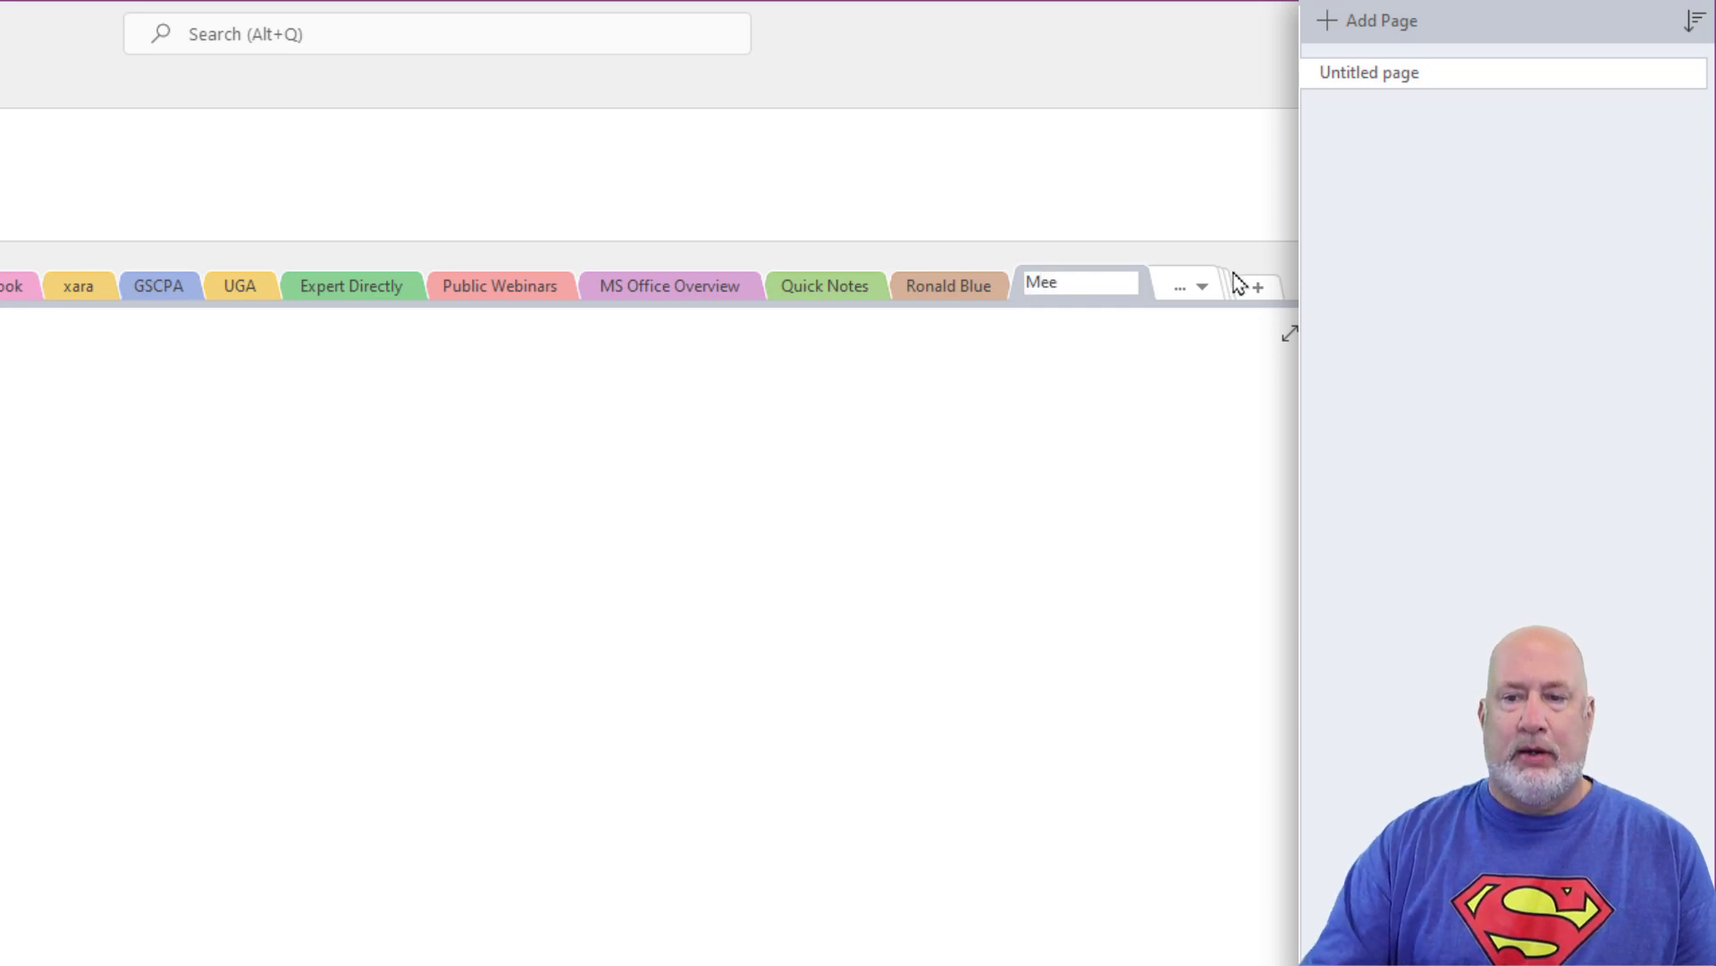
pyautogui.write('ting')
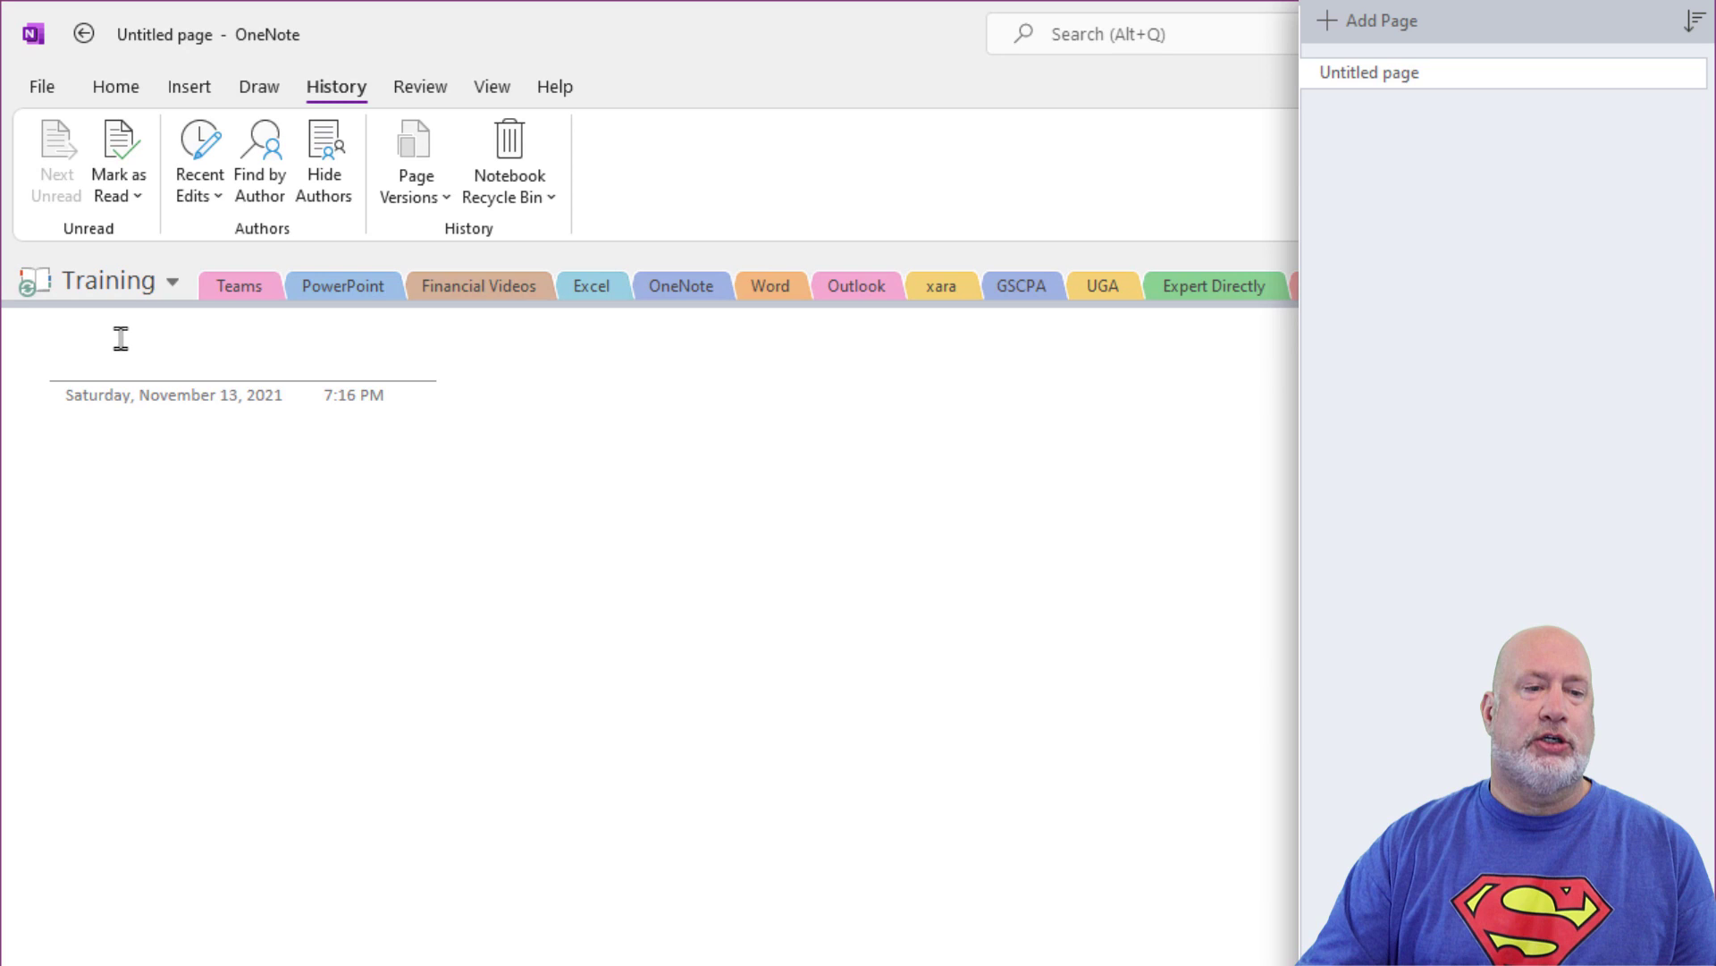
pyautogui.write('Overview')
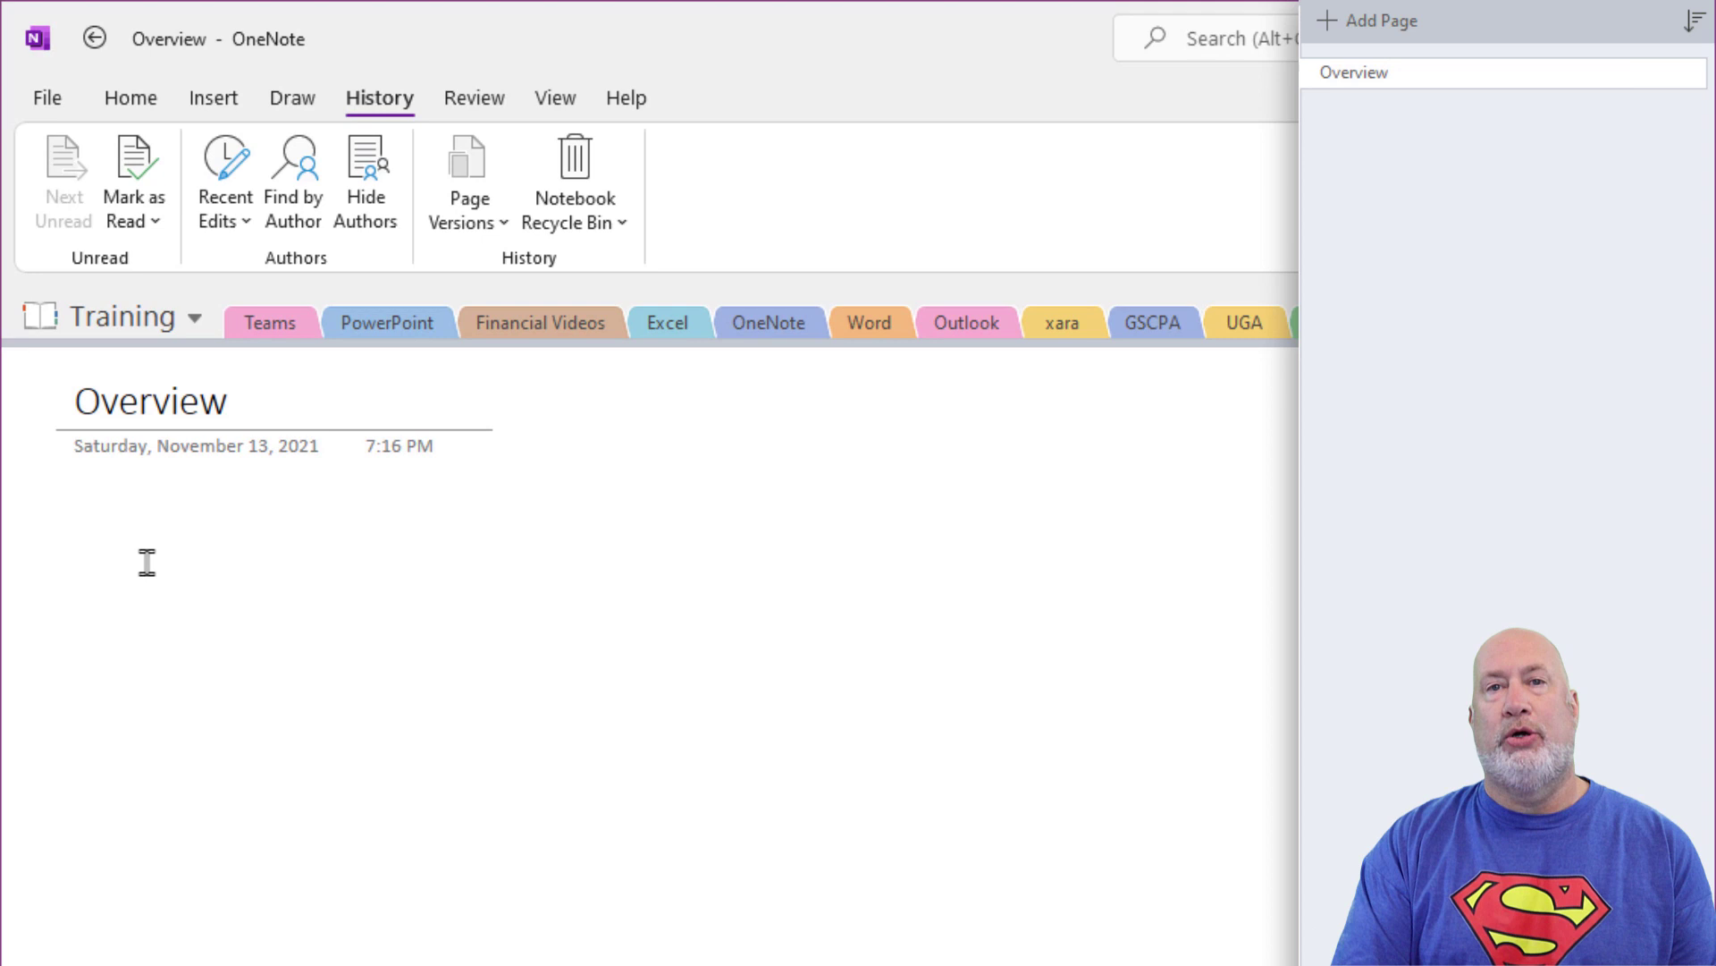
# Add a [[Budget Meeting]] link on Overview, follow it to its new page, then return to Overview.
pyautogui.write('[[')
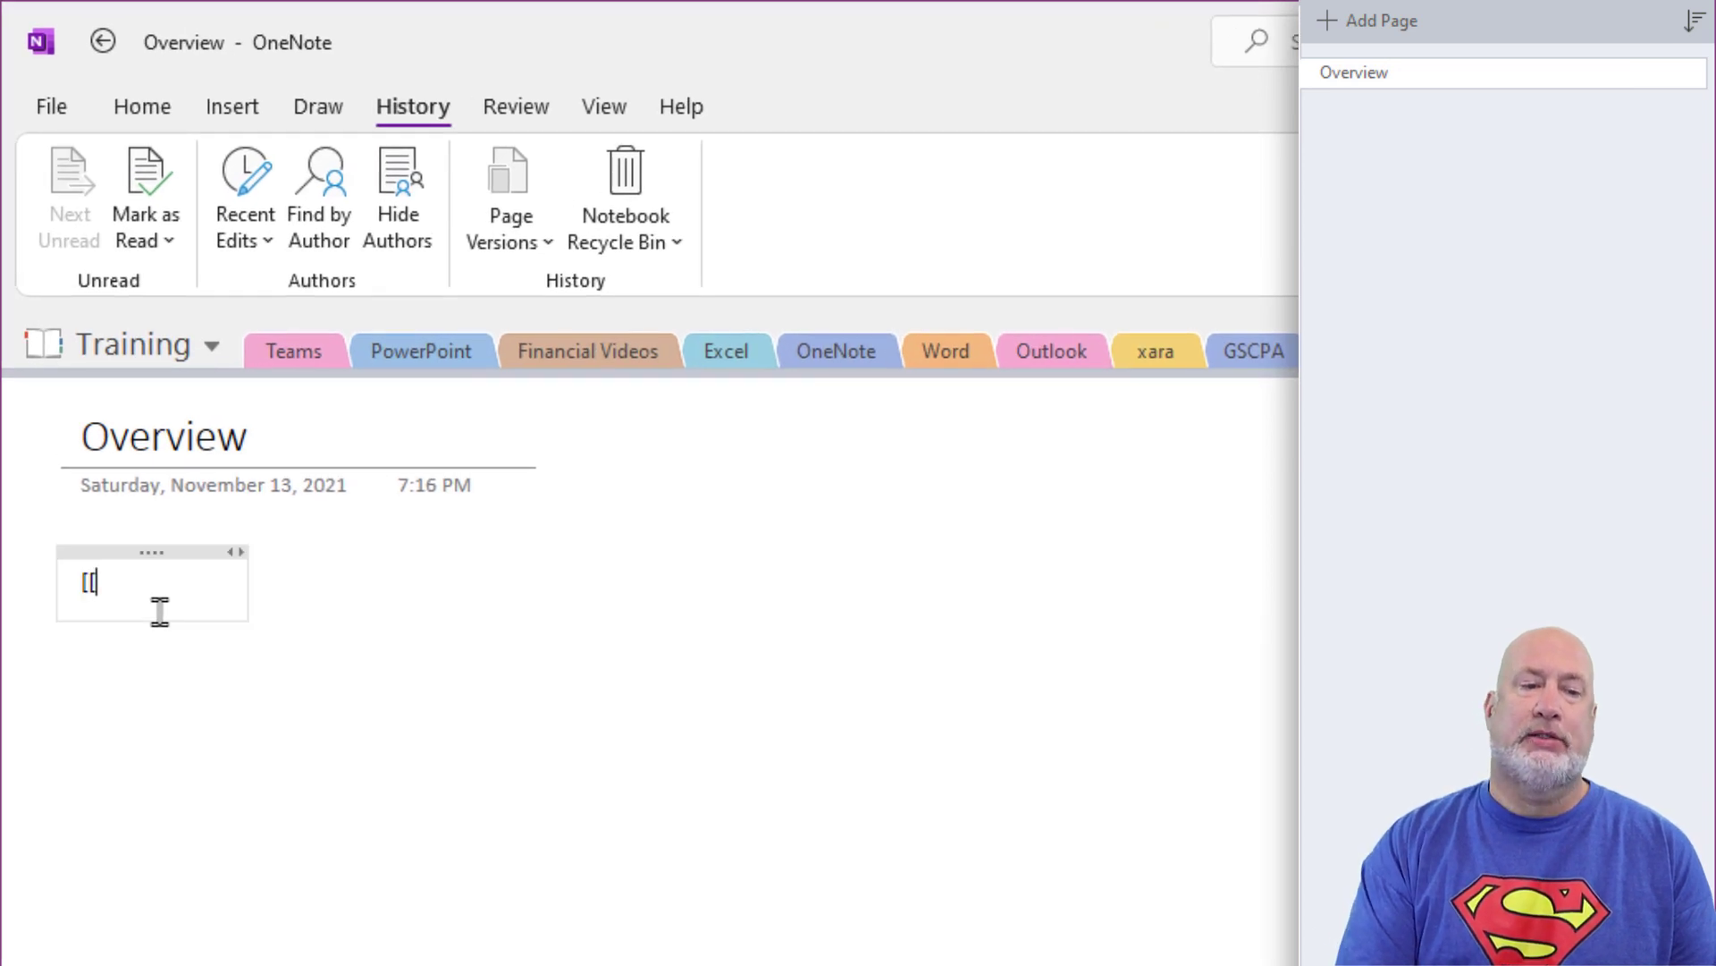
pyautogui.write('Budget')
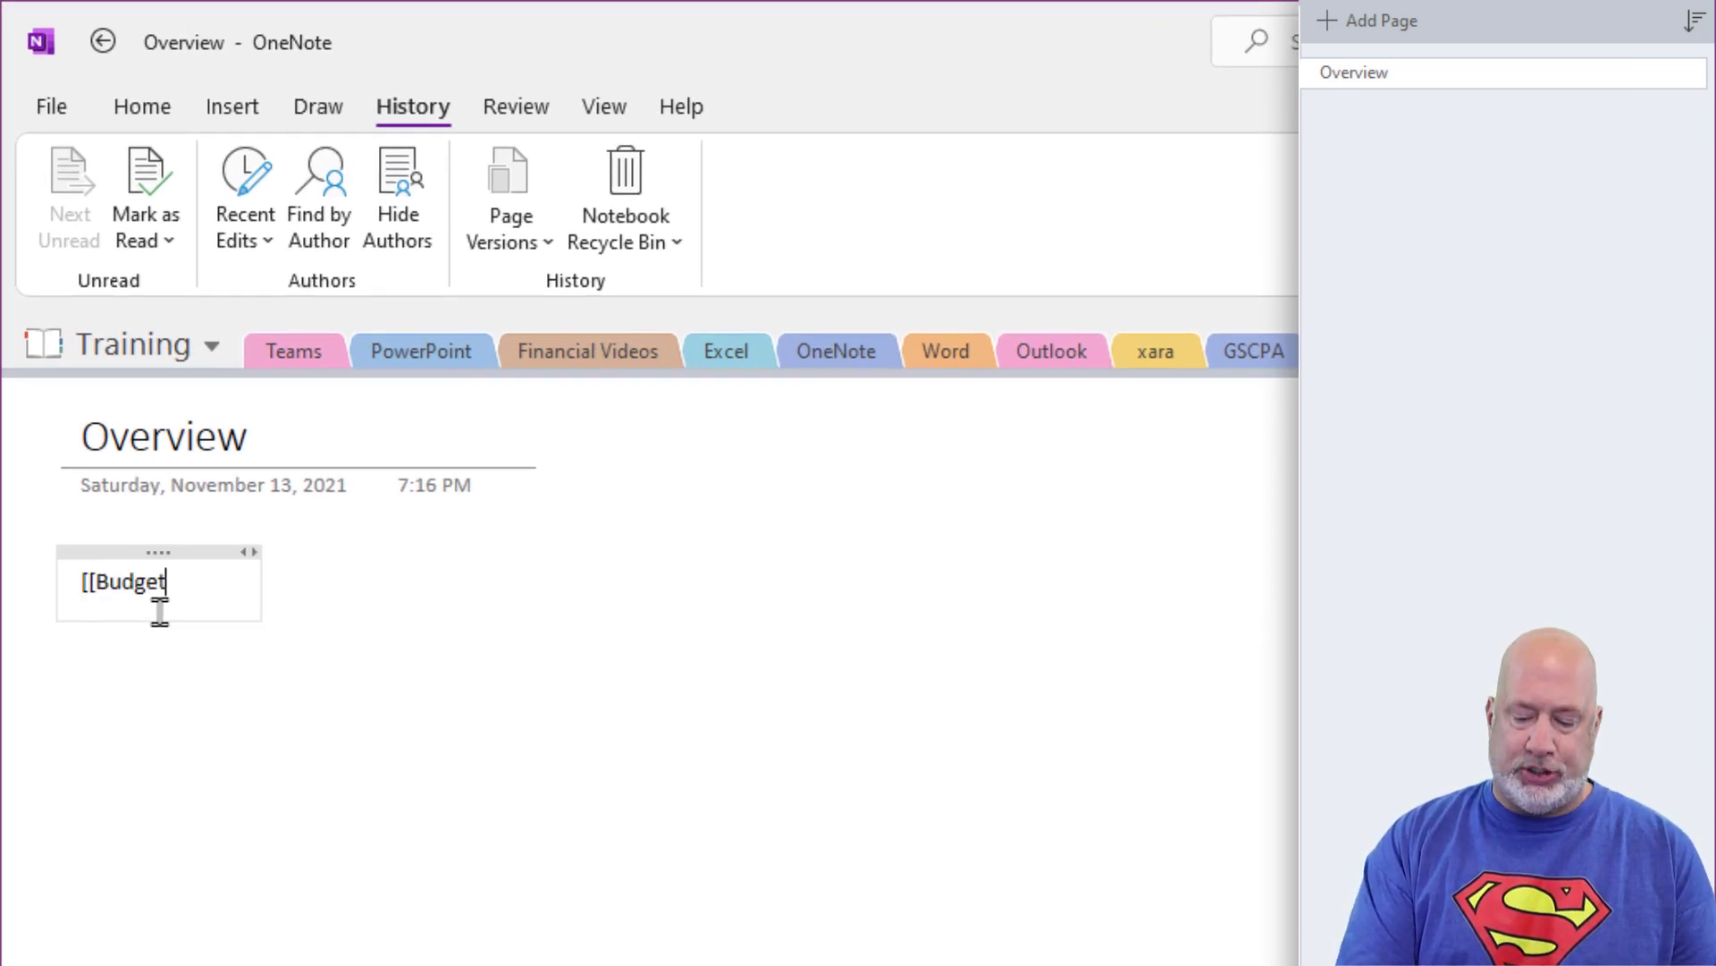
pyautogui.write(' M')
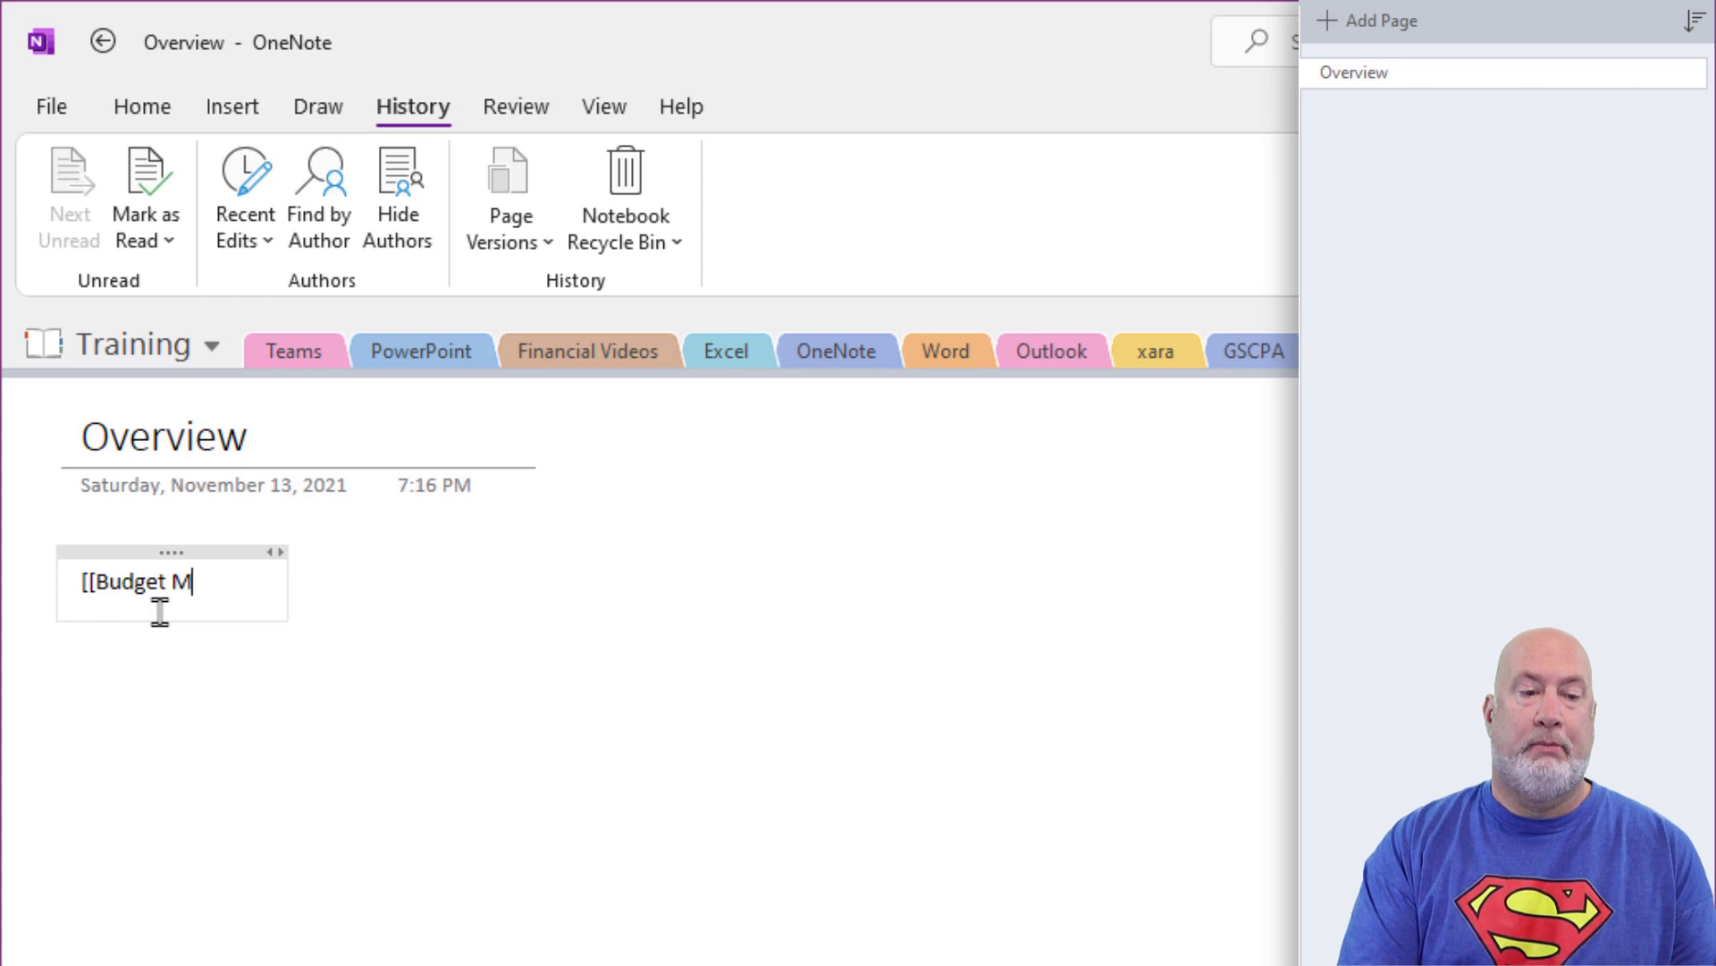
pyautogui.write('eeting]')
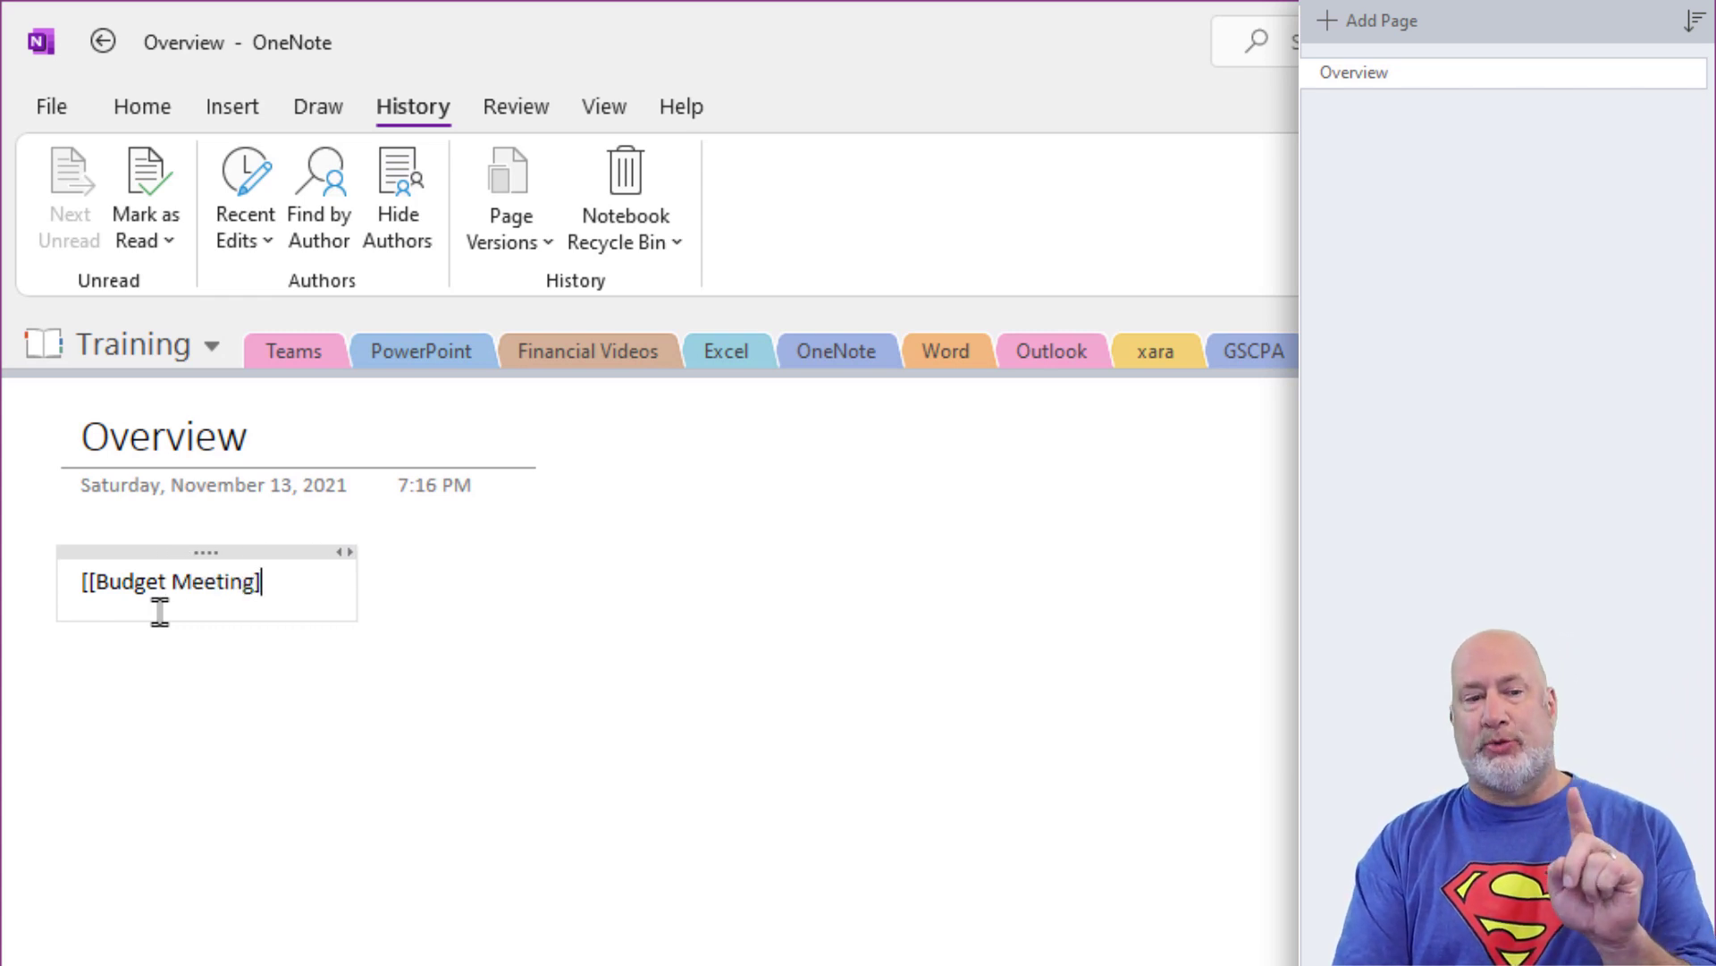
pyautogui.write(']')
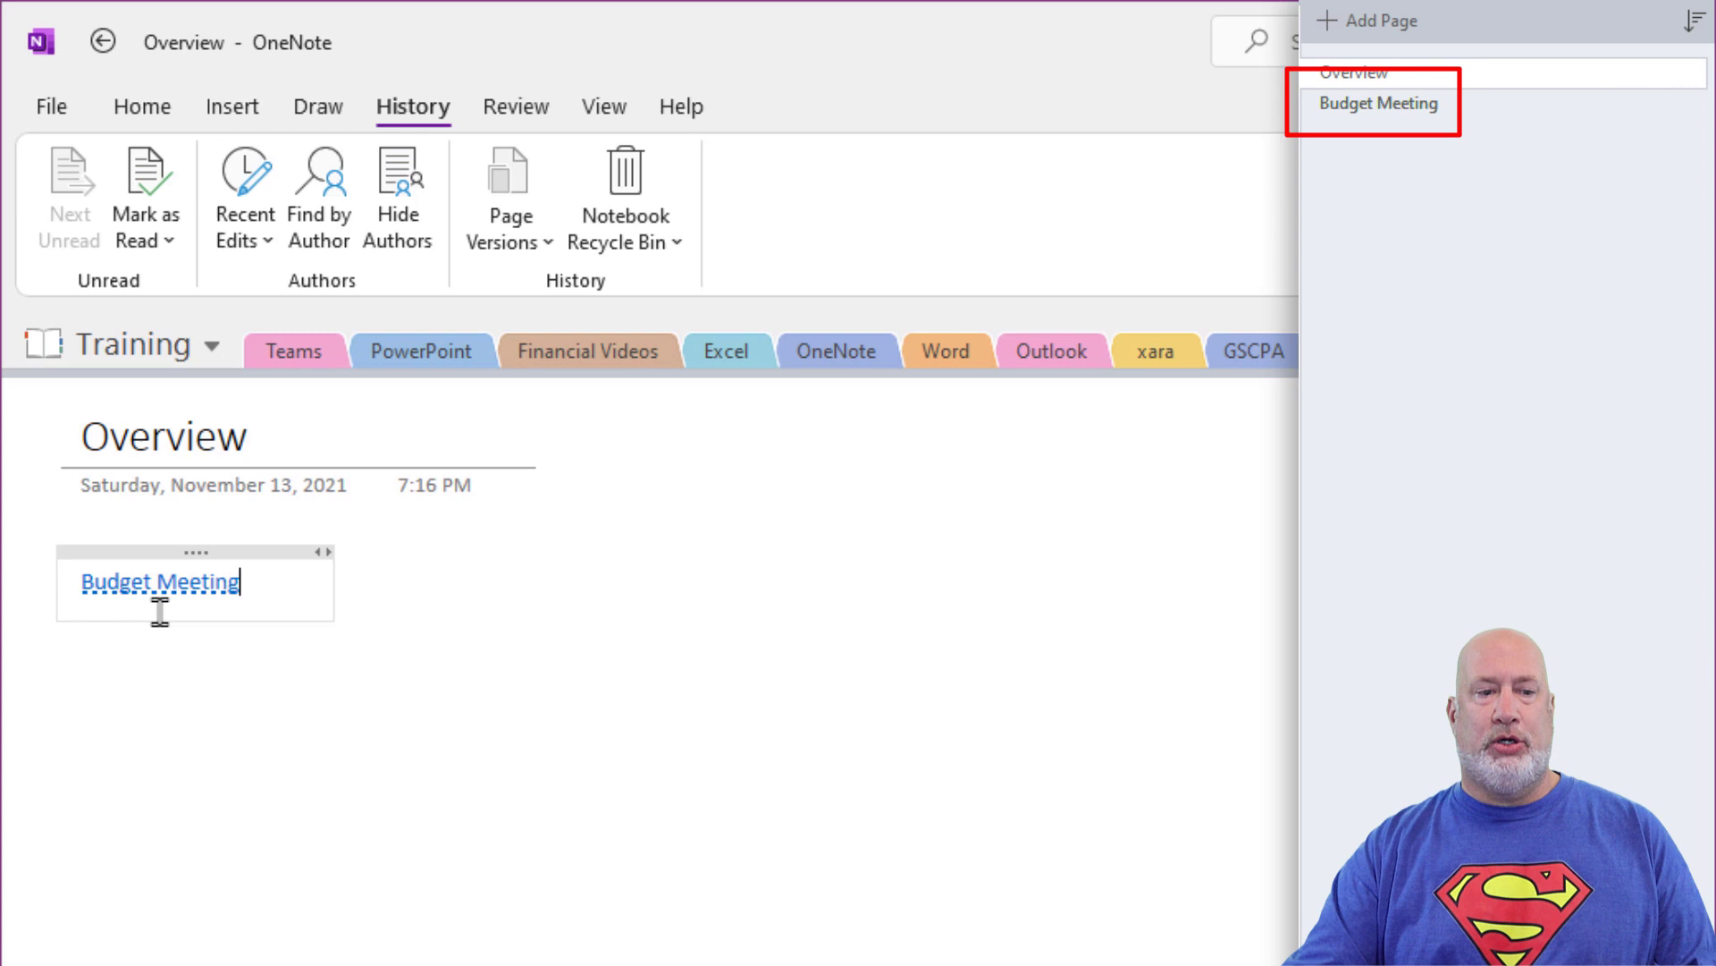
pyautogui.press('Return')
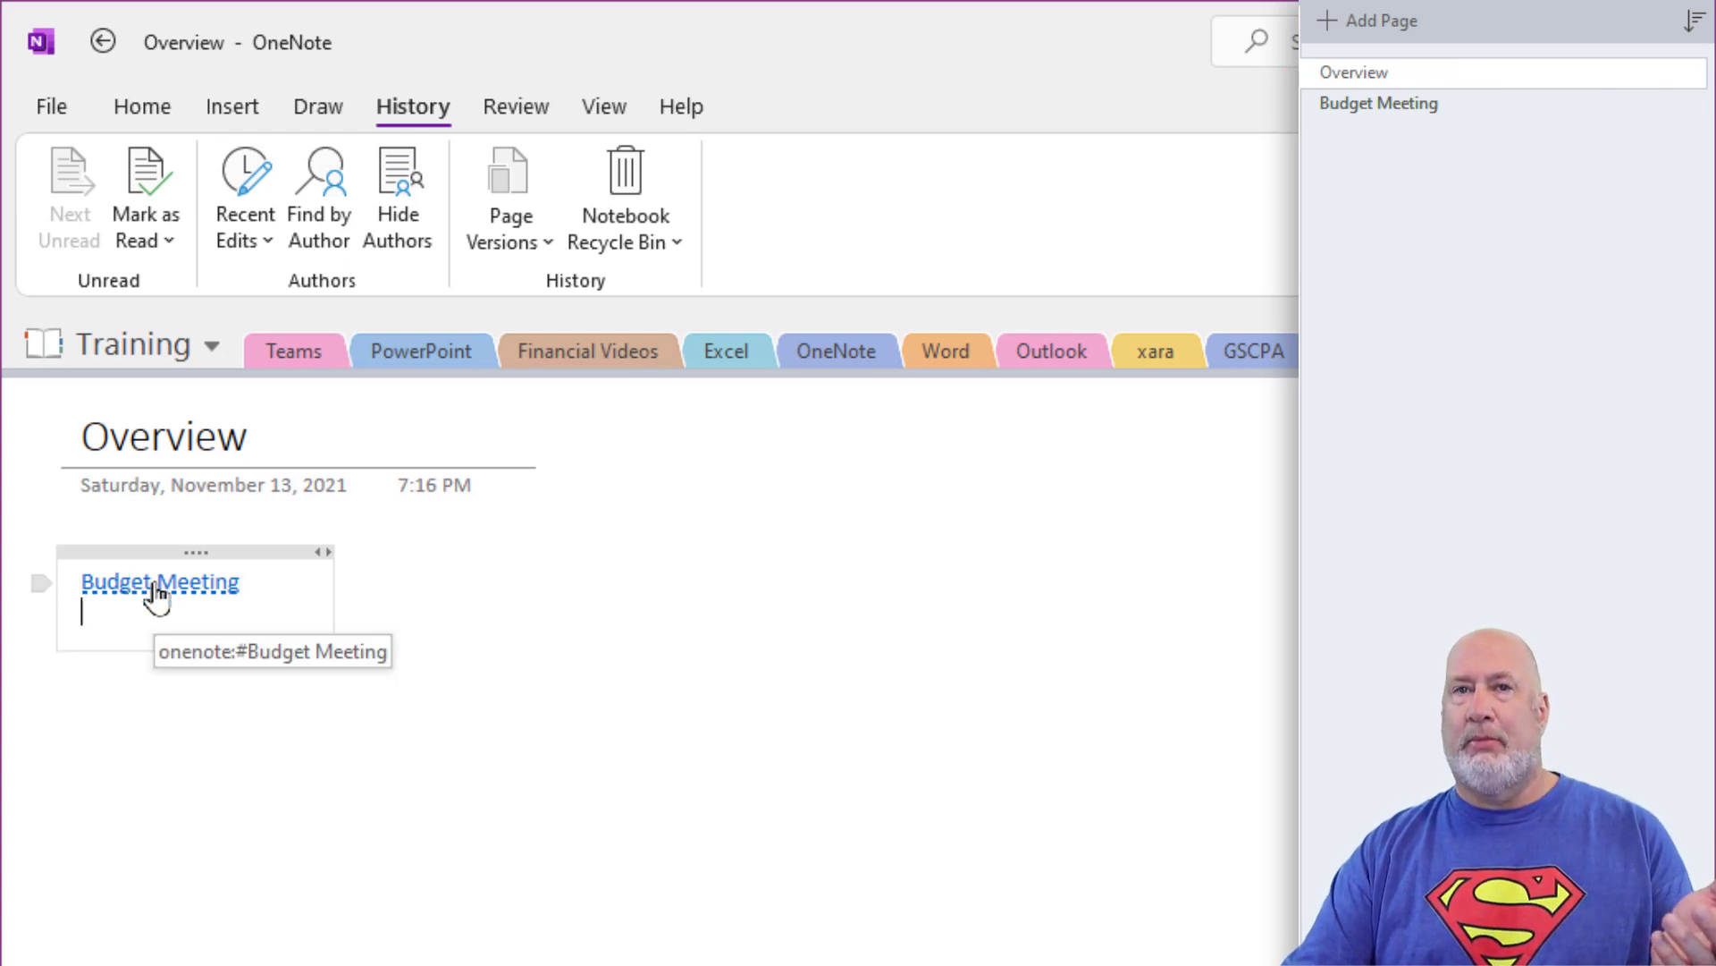
pyautogui.click(156, 588)
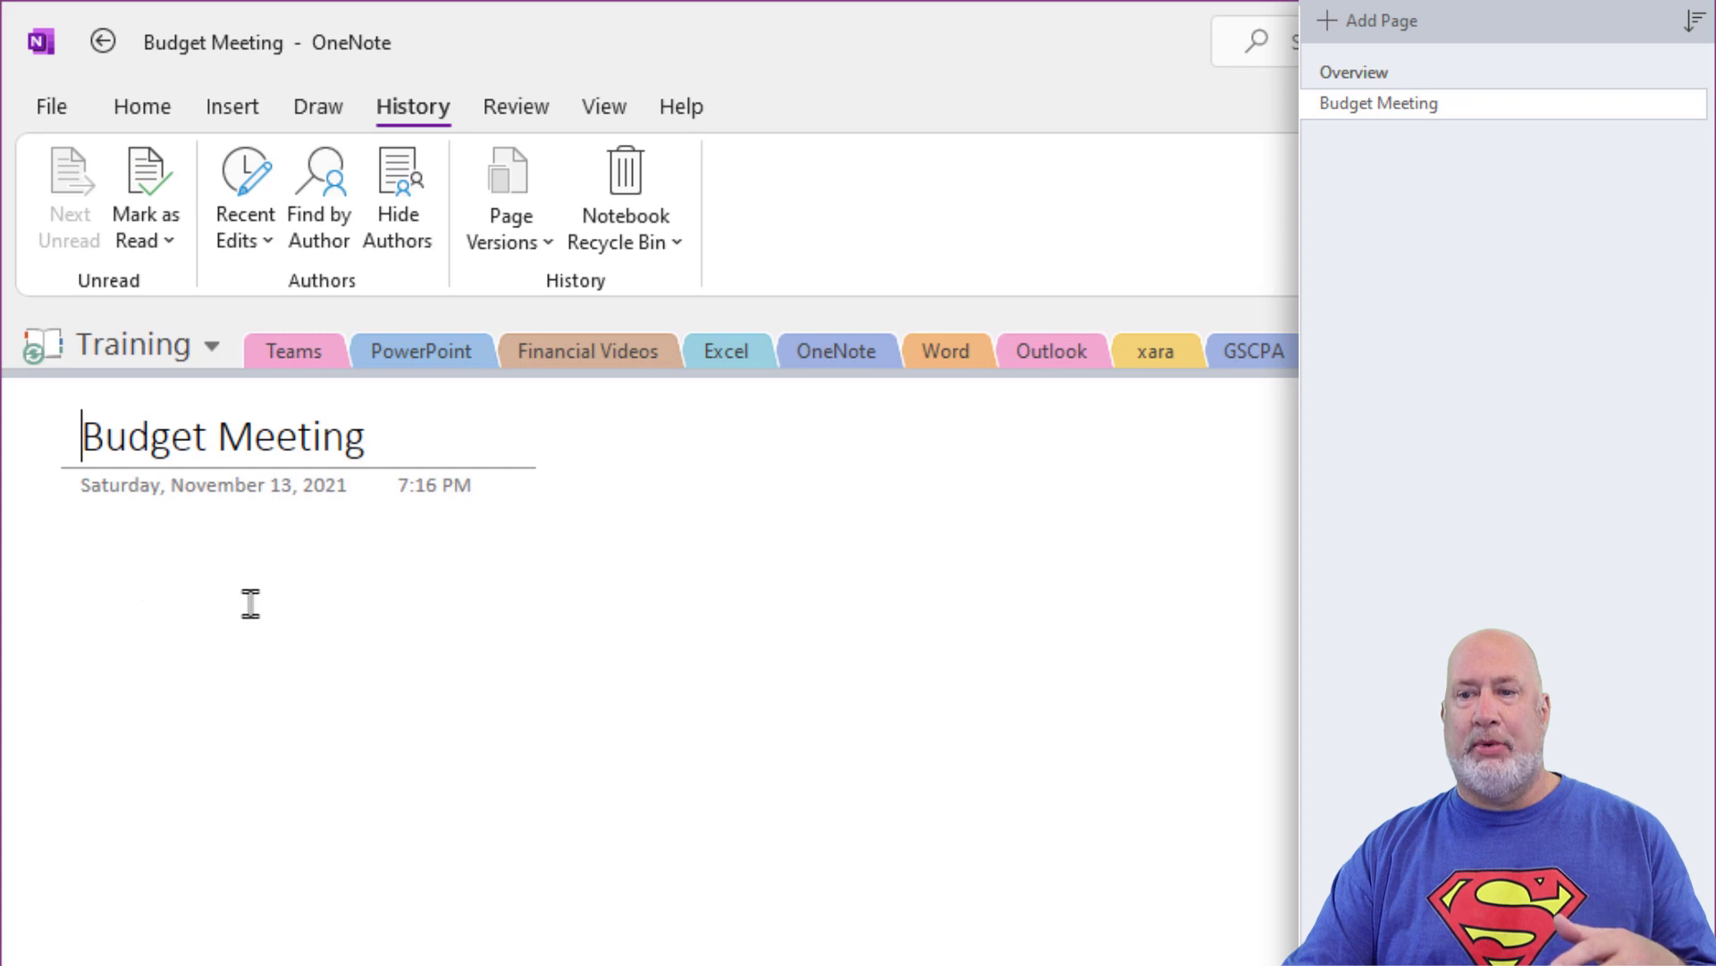
pyautogui.click(1351, 74)
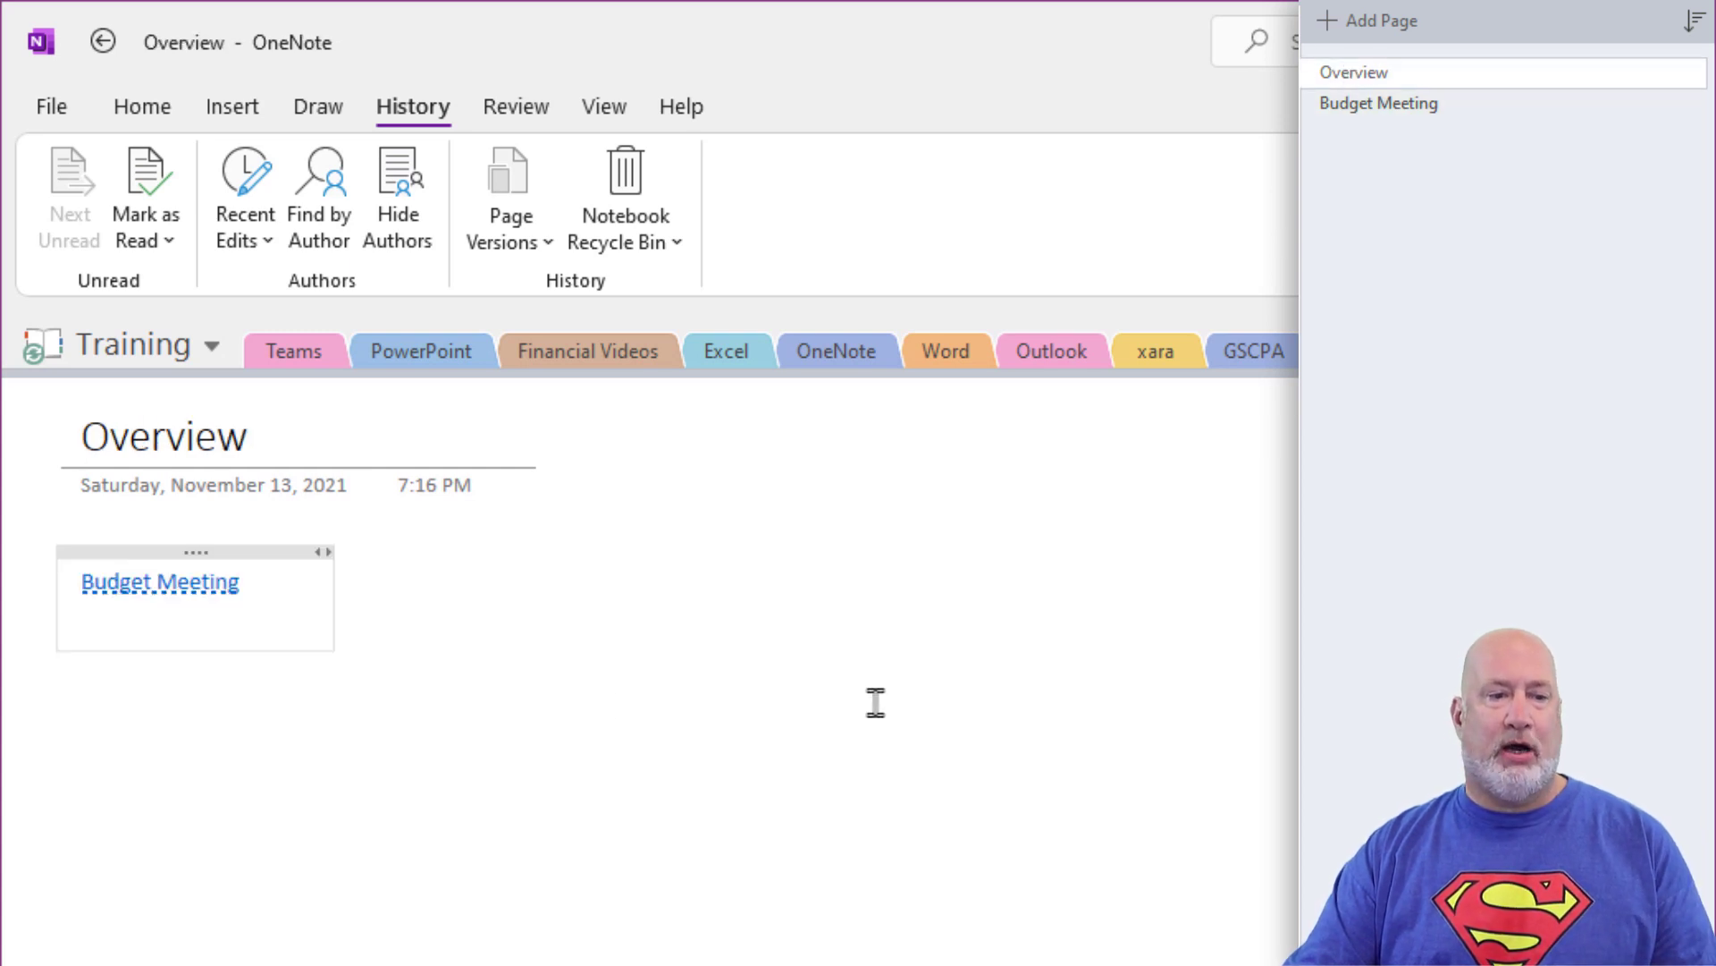
# Add a [[Marketing]] link on a new line below Budget Meeting, creating a Marketing page.
pyautogui.click(272, 606)
pyautogui.press('Return')
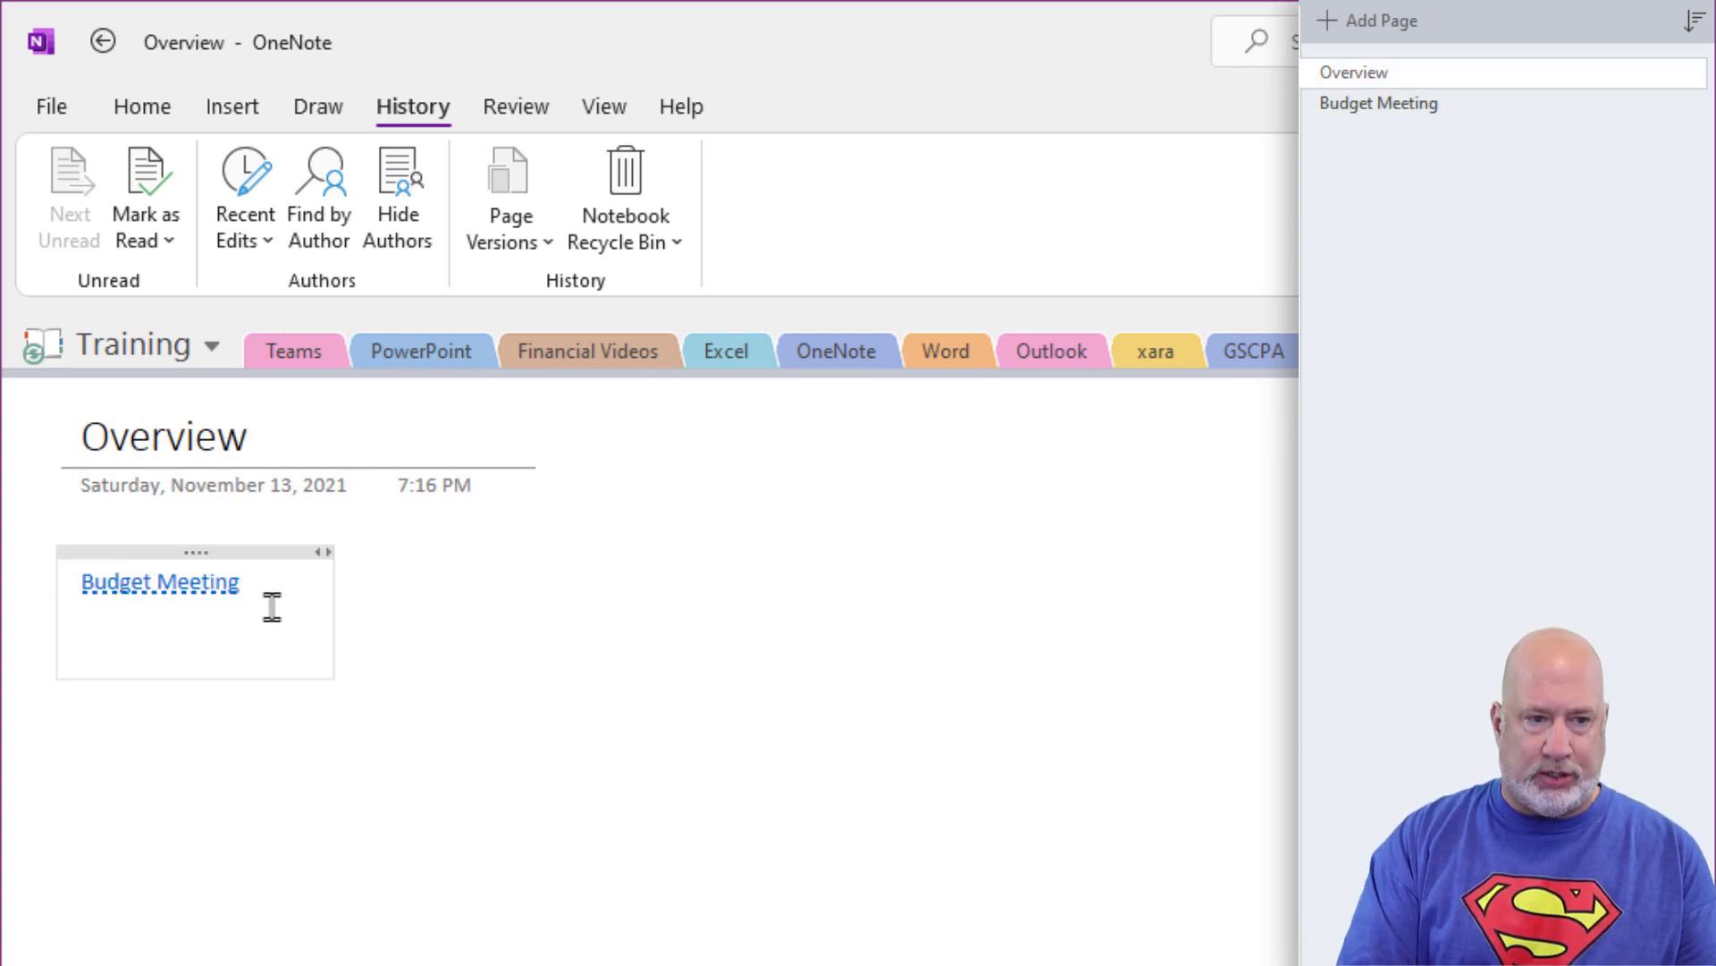
pyautogui.write('[[')
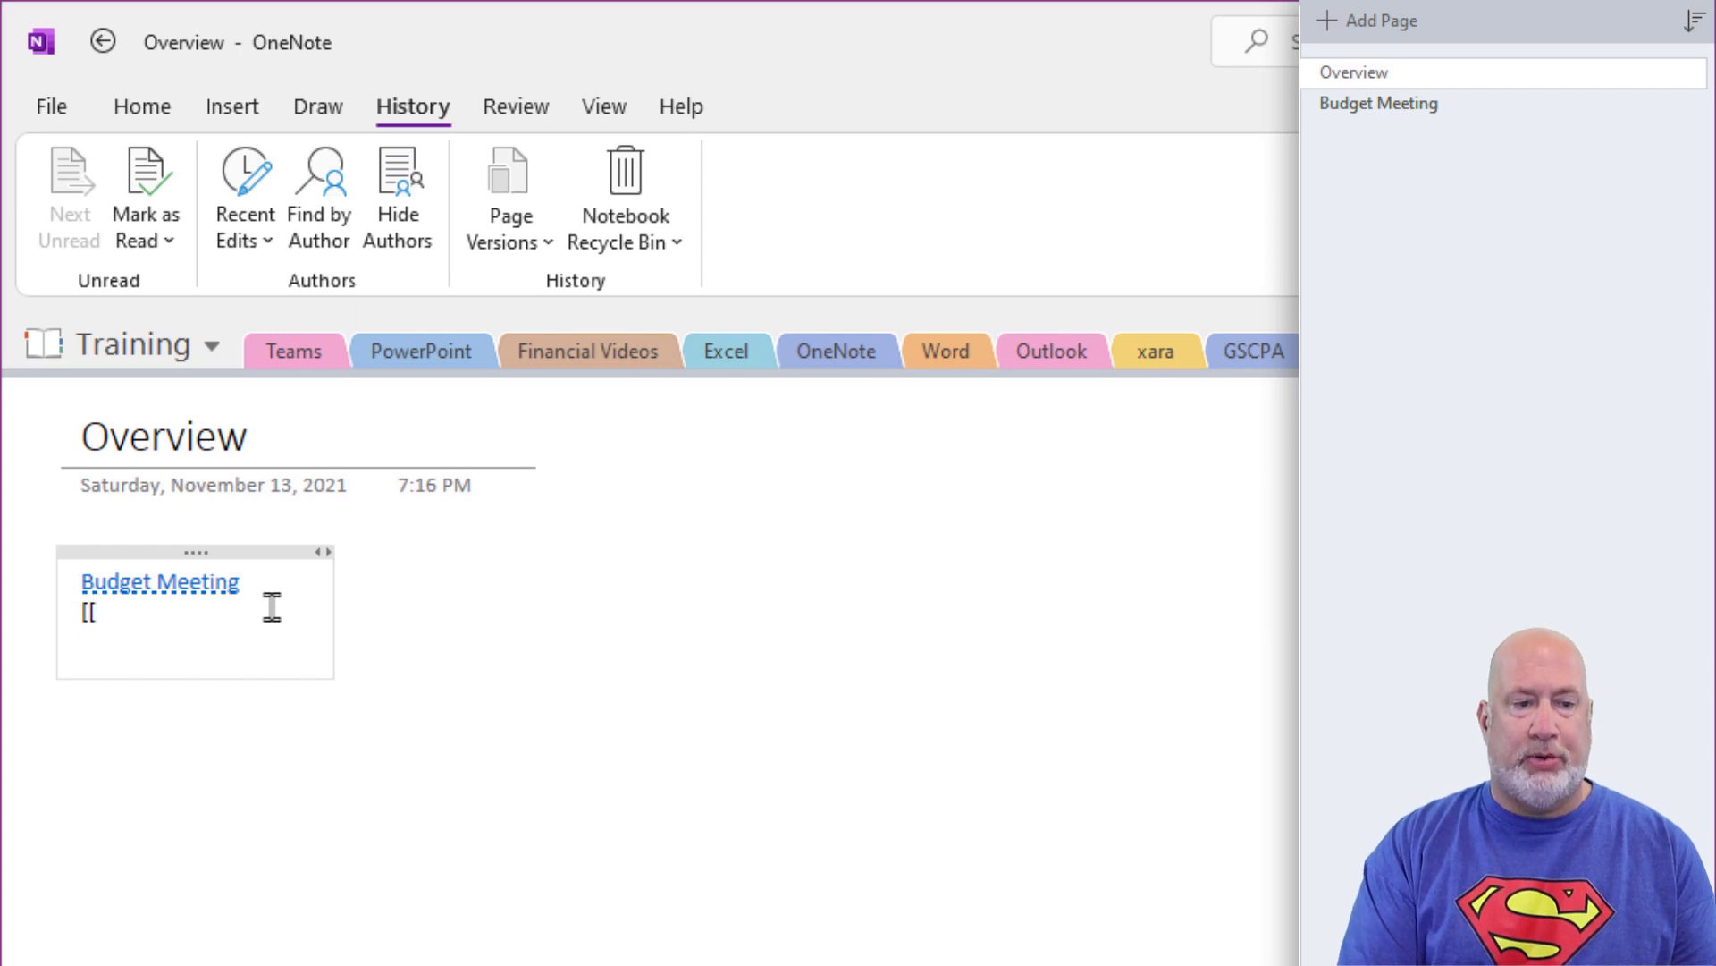
pyautogui.write('Marketing')
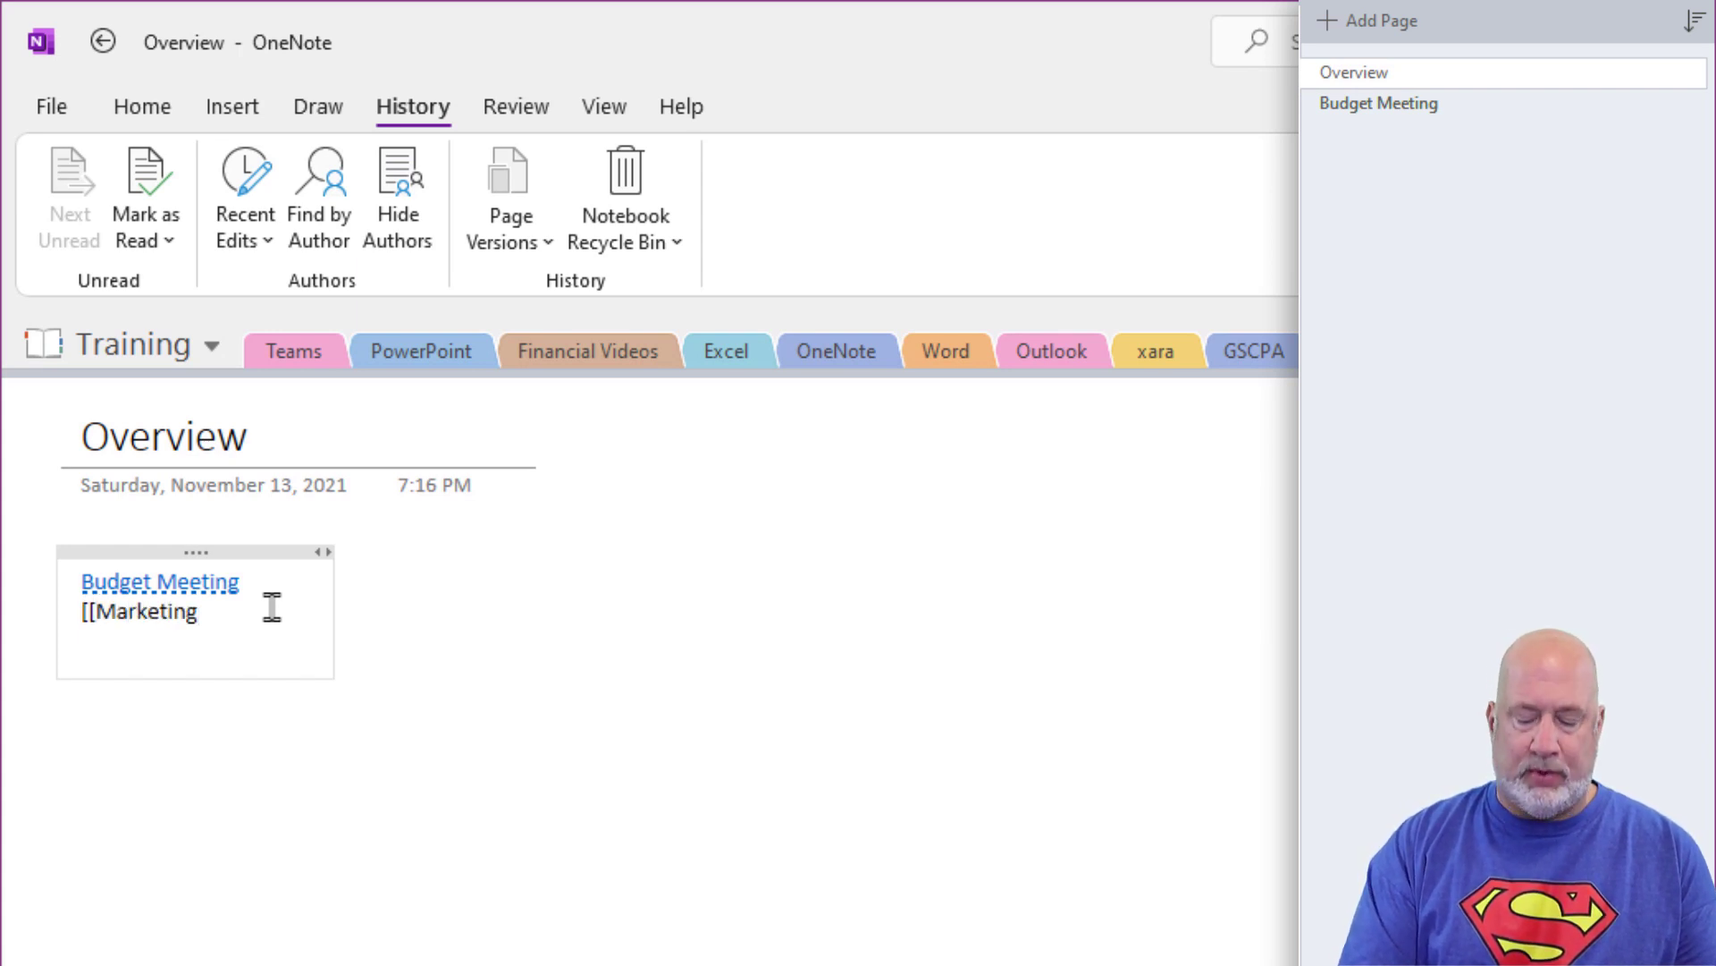
pyautogui.write(']]')
pyautogui.press('Return')
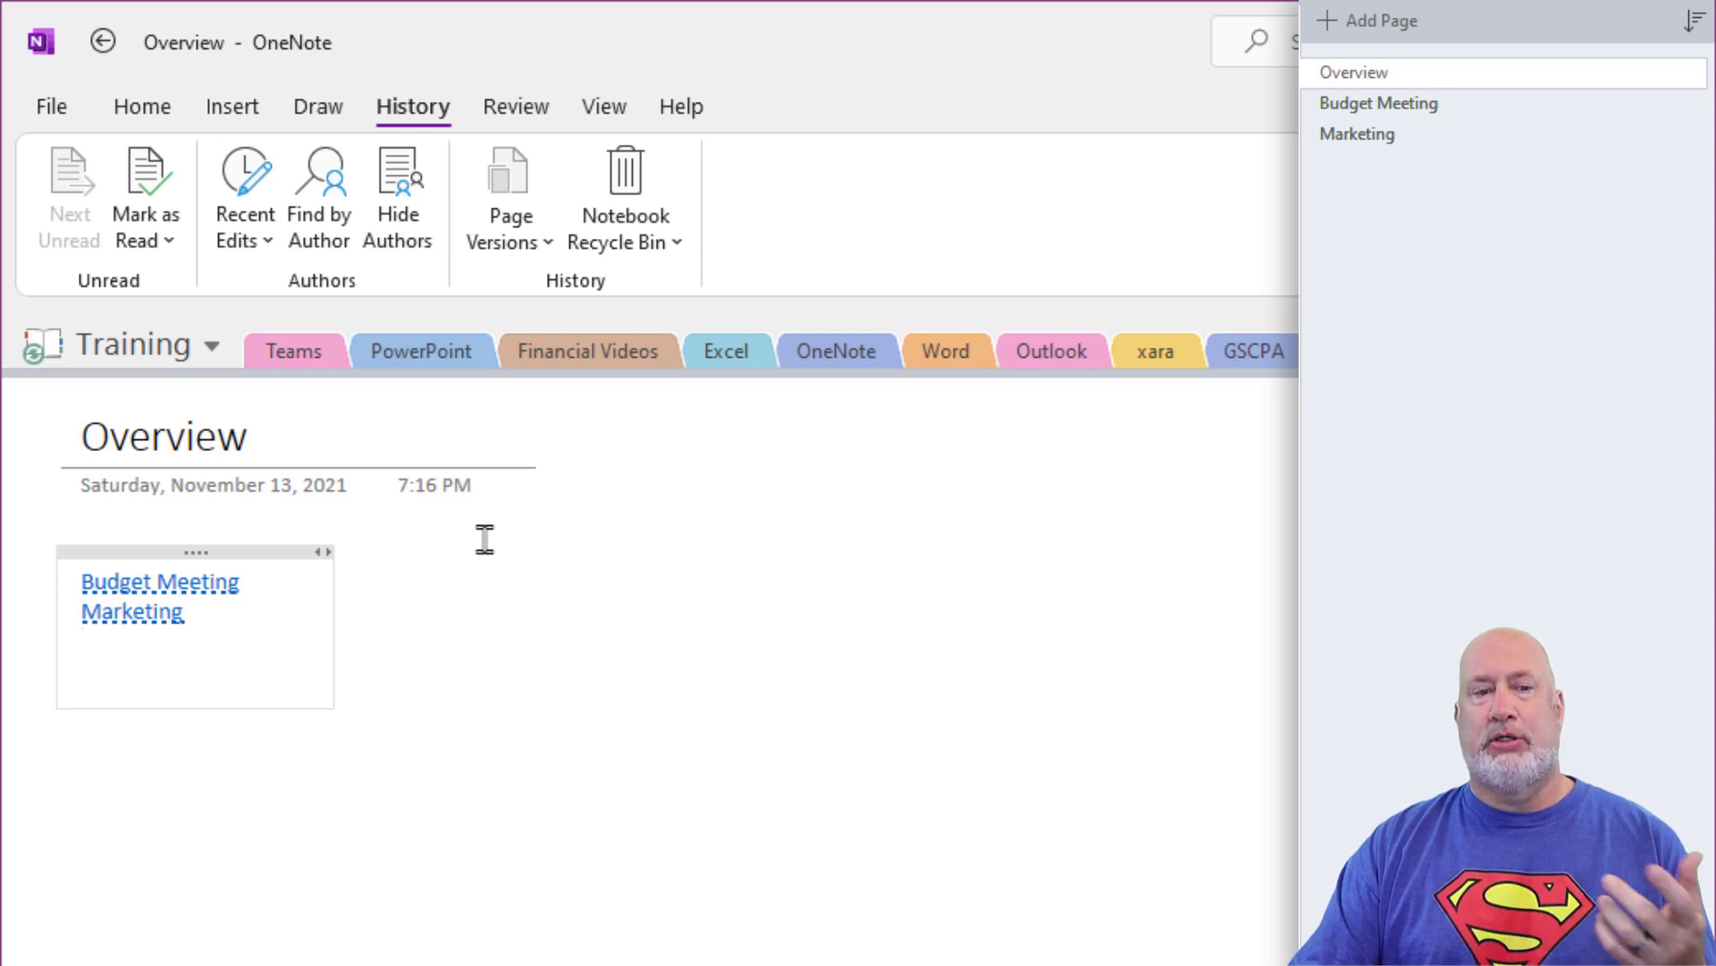
# Copy a link to the Private Channels page in the Teams section.
pyautogui.click(314, 358)
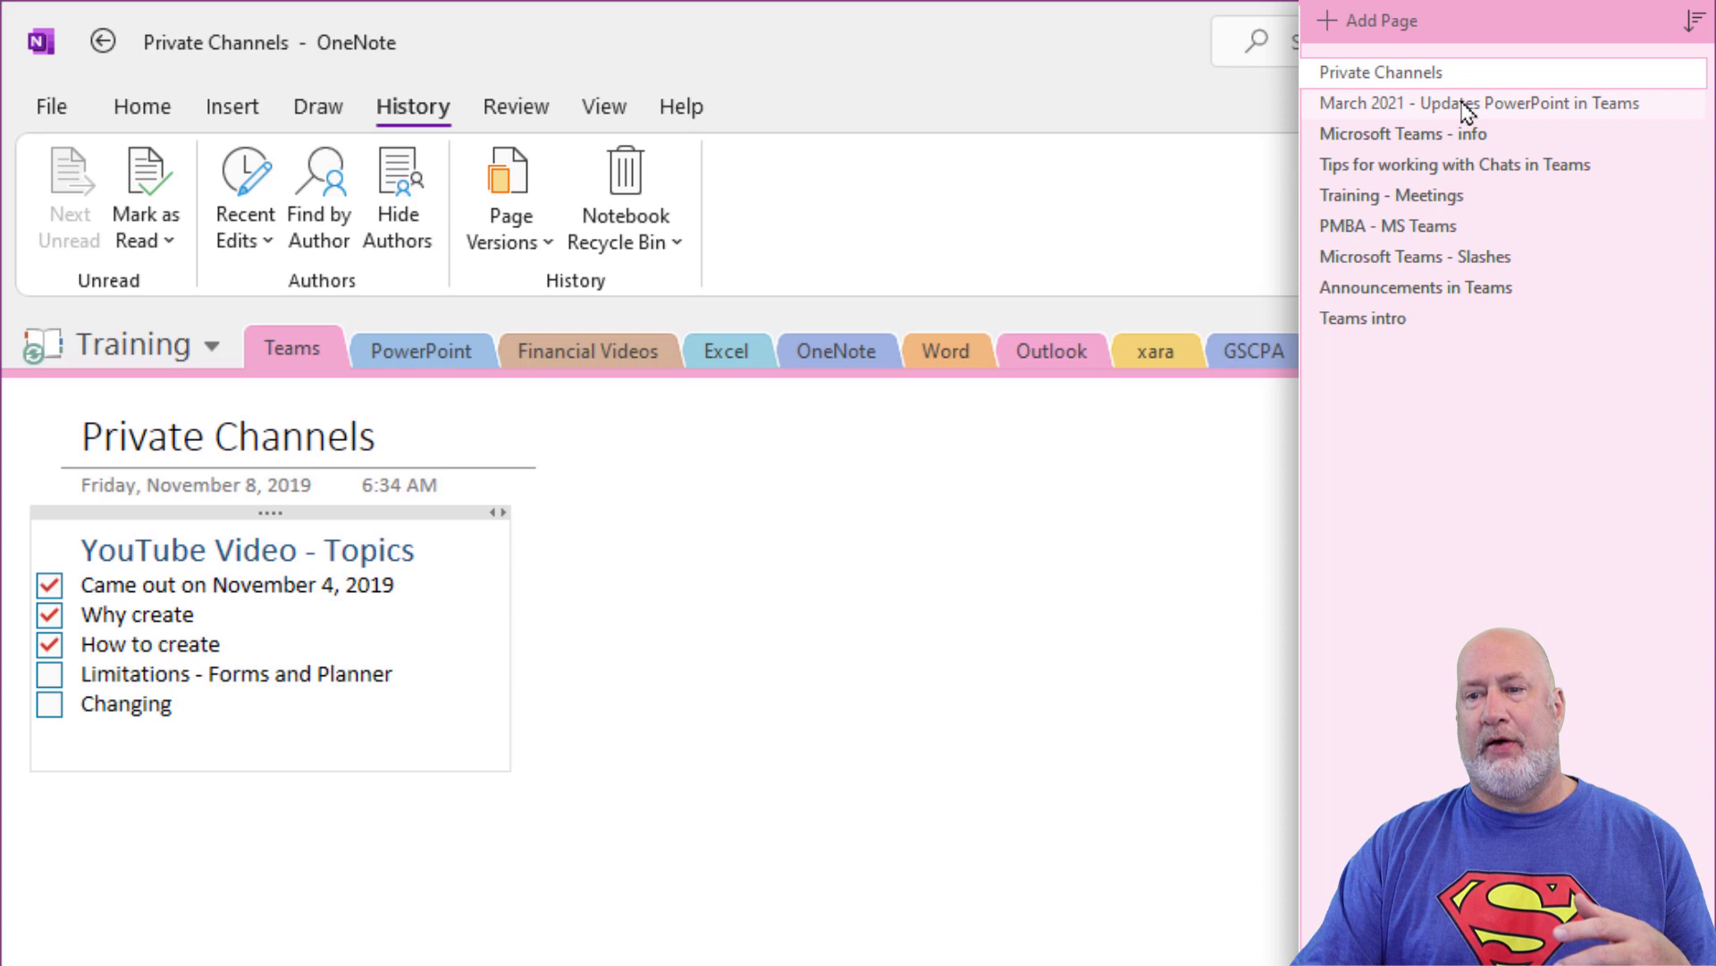
pyautogui.rightClick(1418, 74)
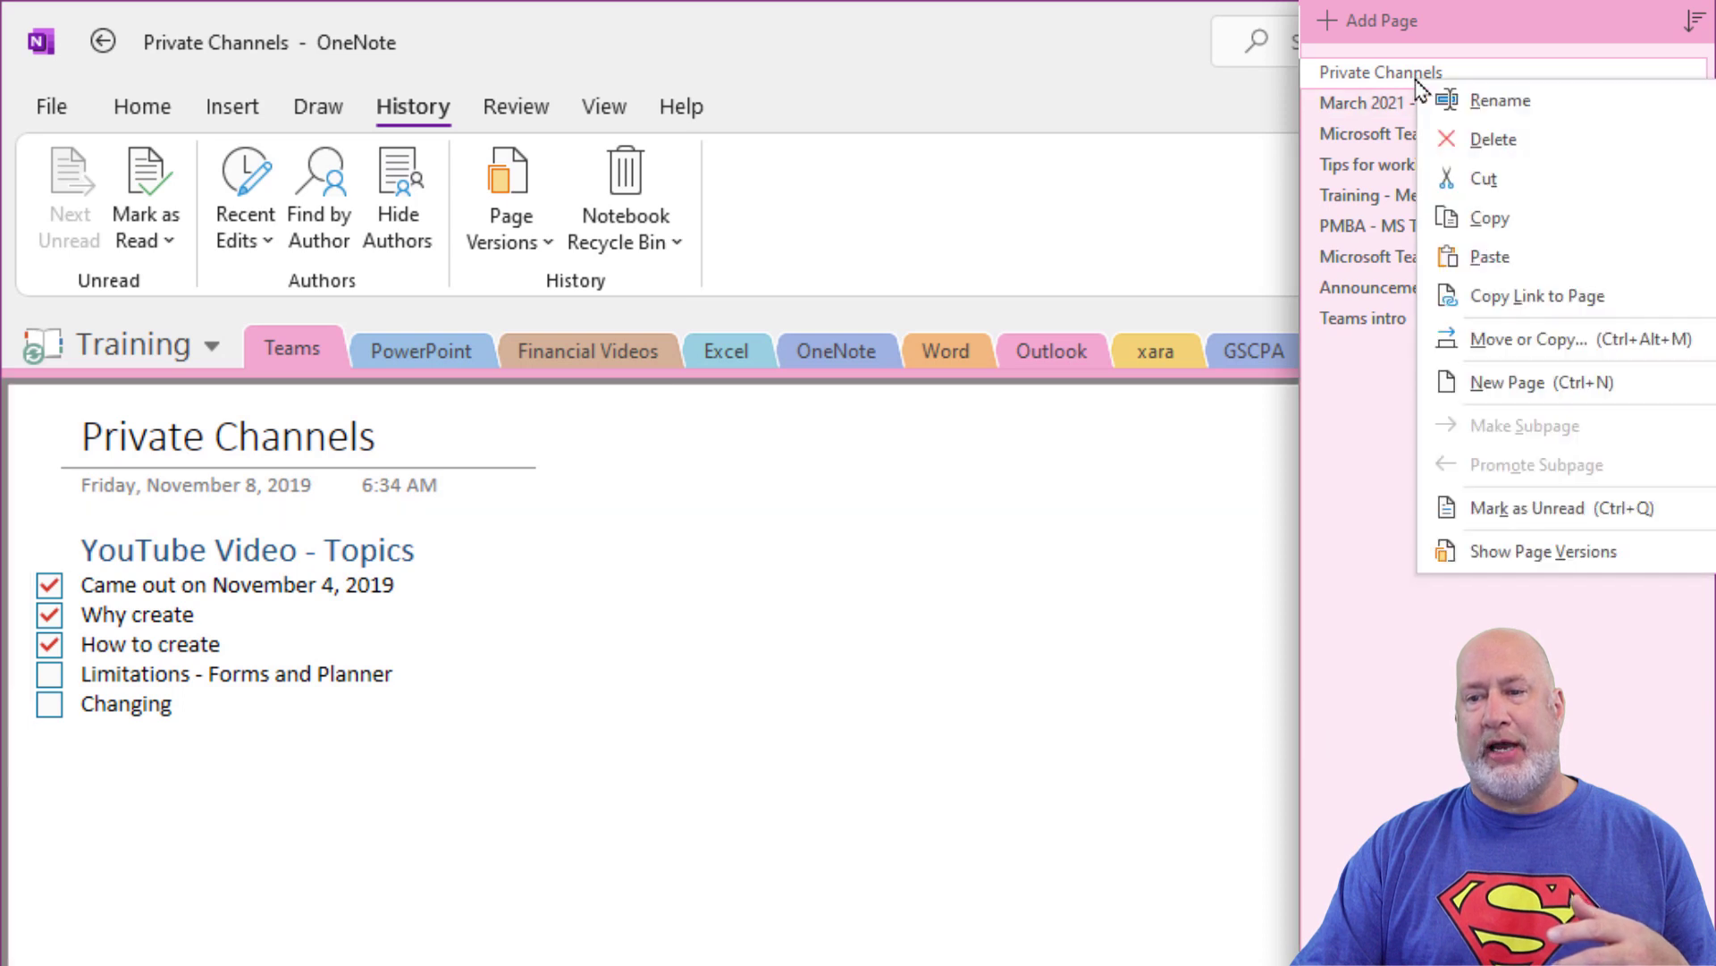
pyautogui.click(1482, 311)
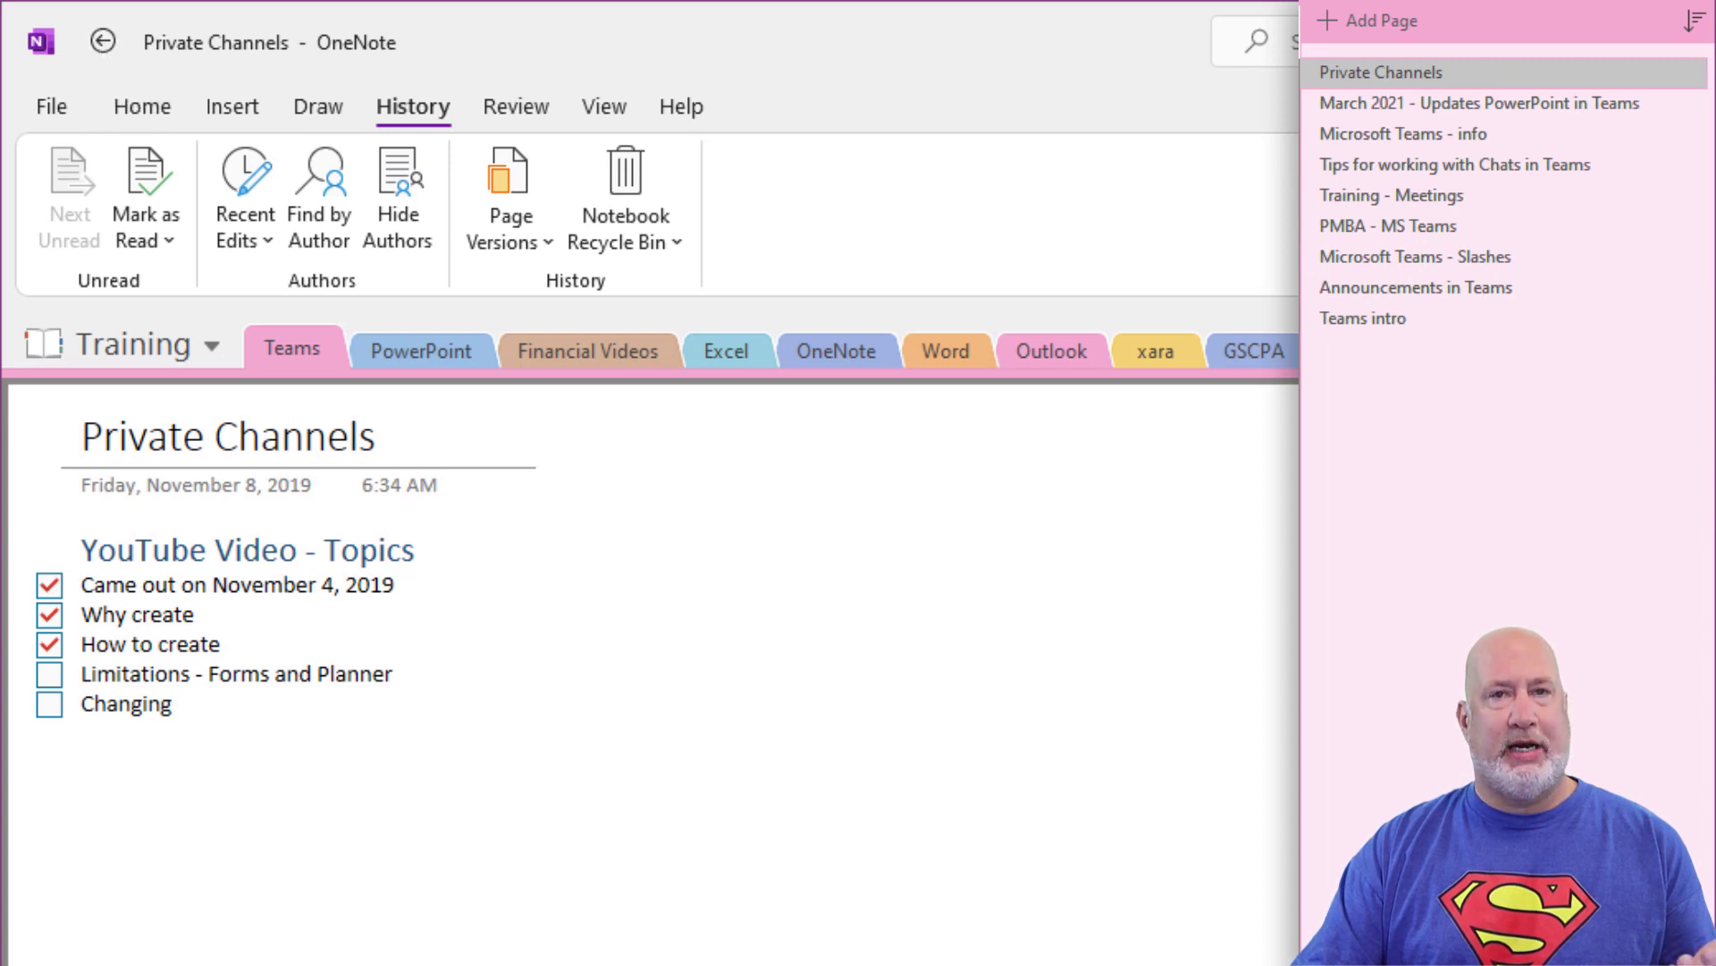
# Paste the Private Channels link under Marketing on Overview and follow it to that page.
pyautogui.click(101, 42)
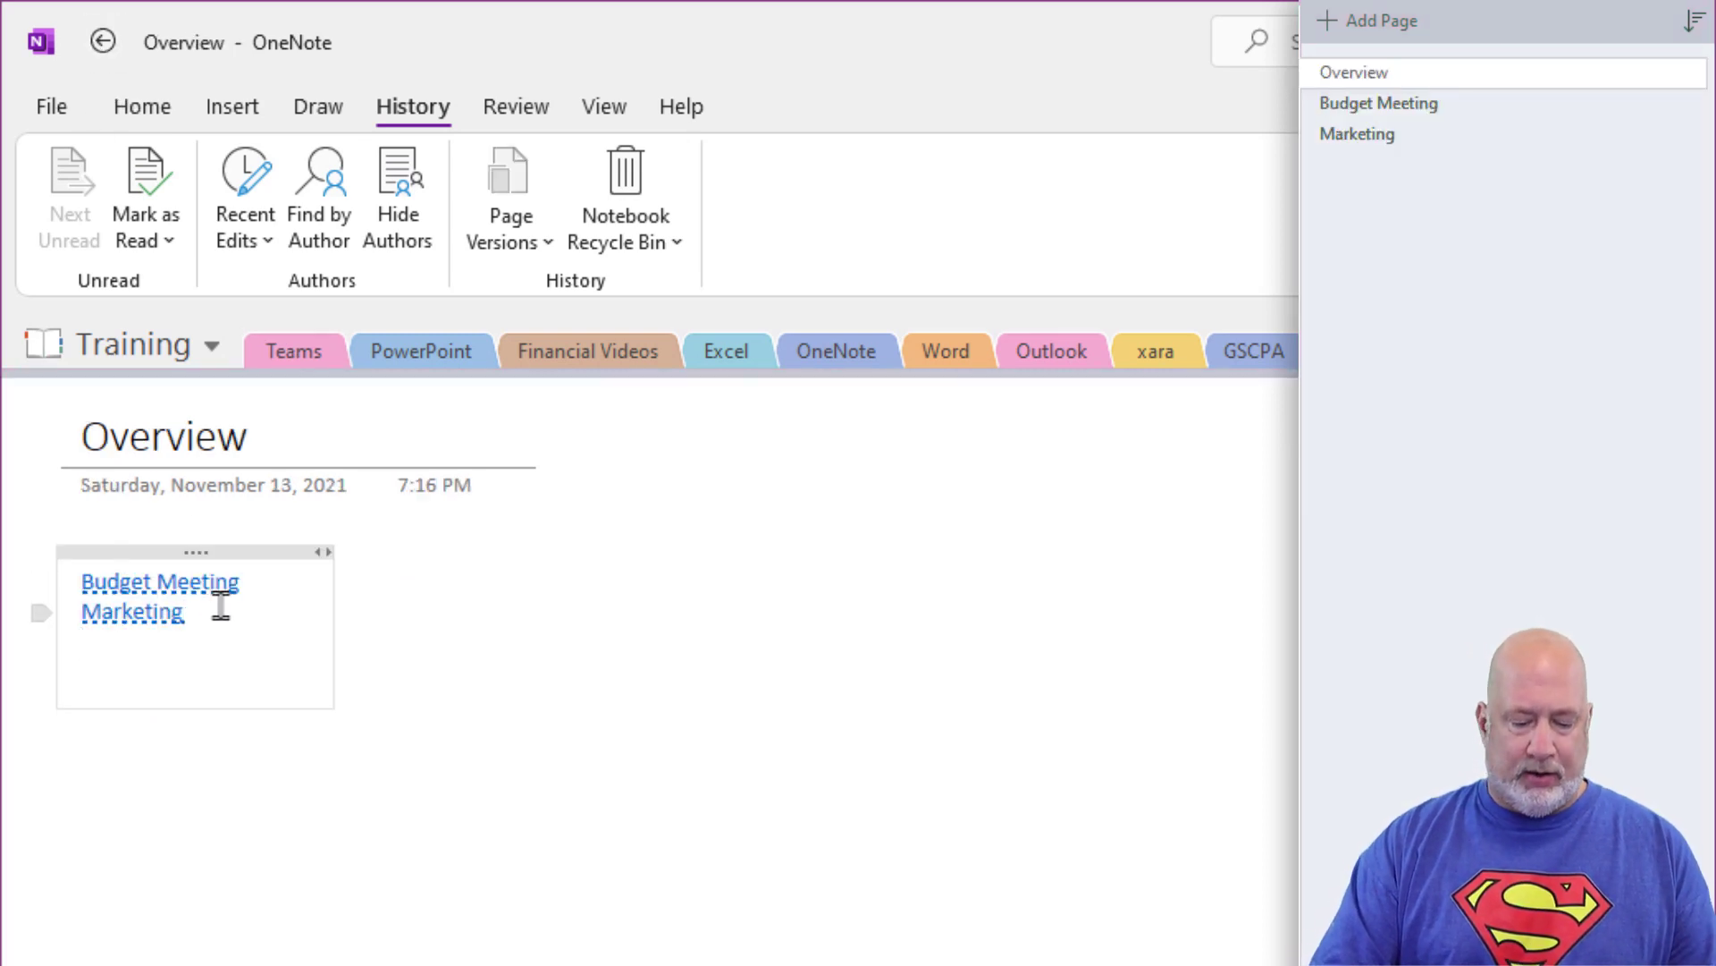
pyautogui.press('Return')
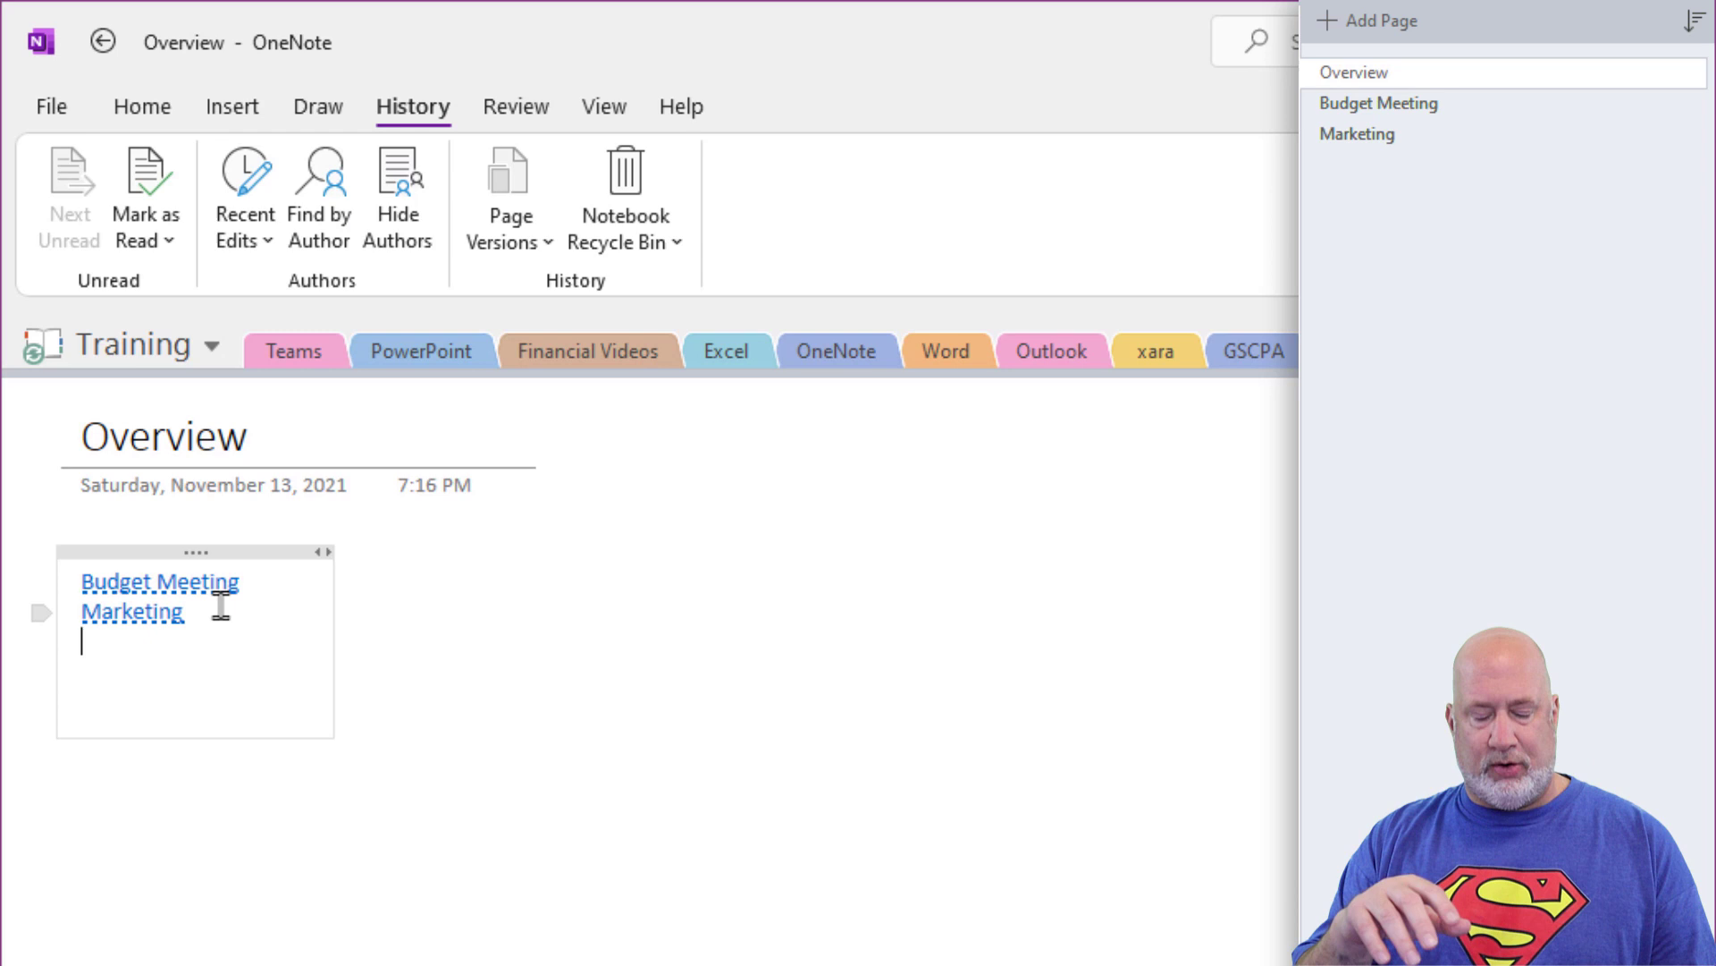
pyautogui.hotkey('ctrl', 'v')
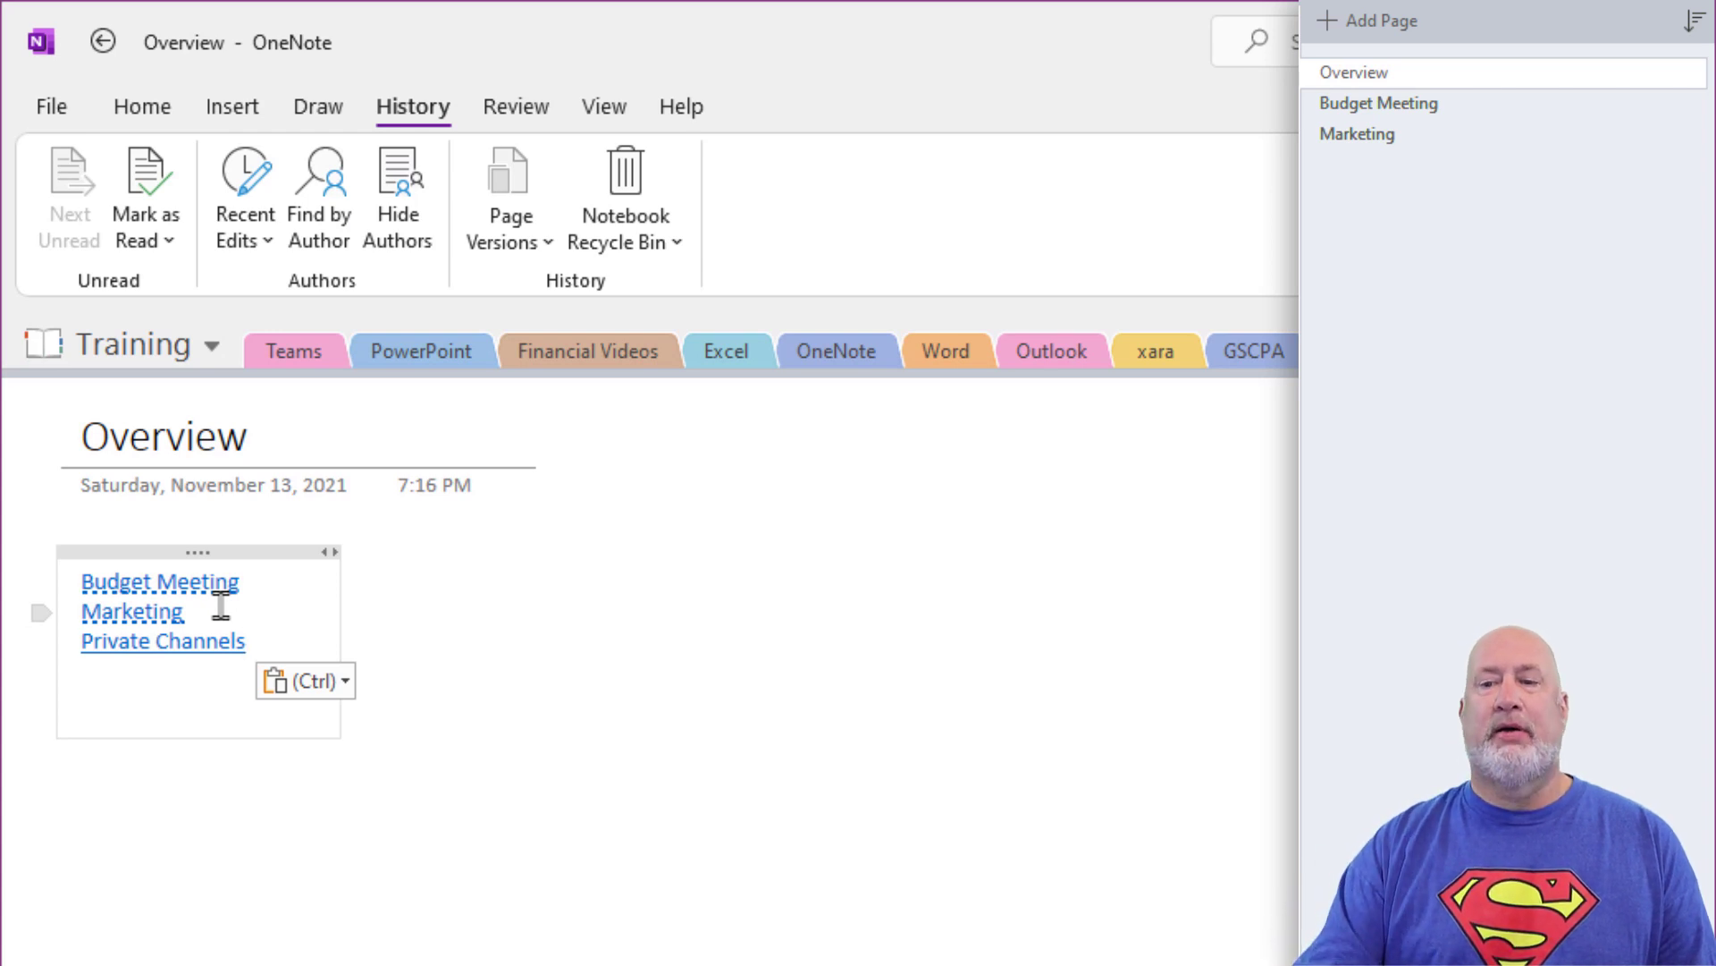
pyautogui.click(167, 647)
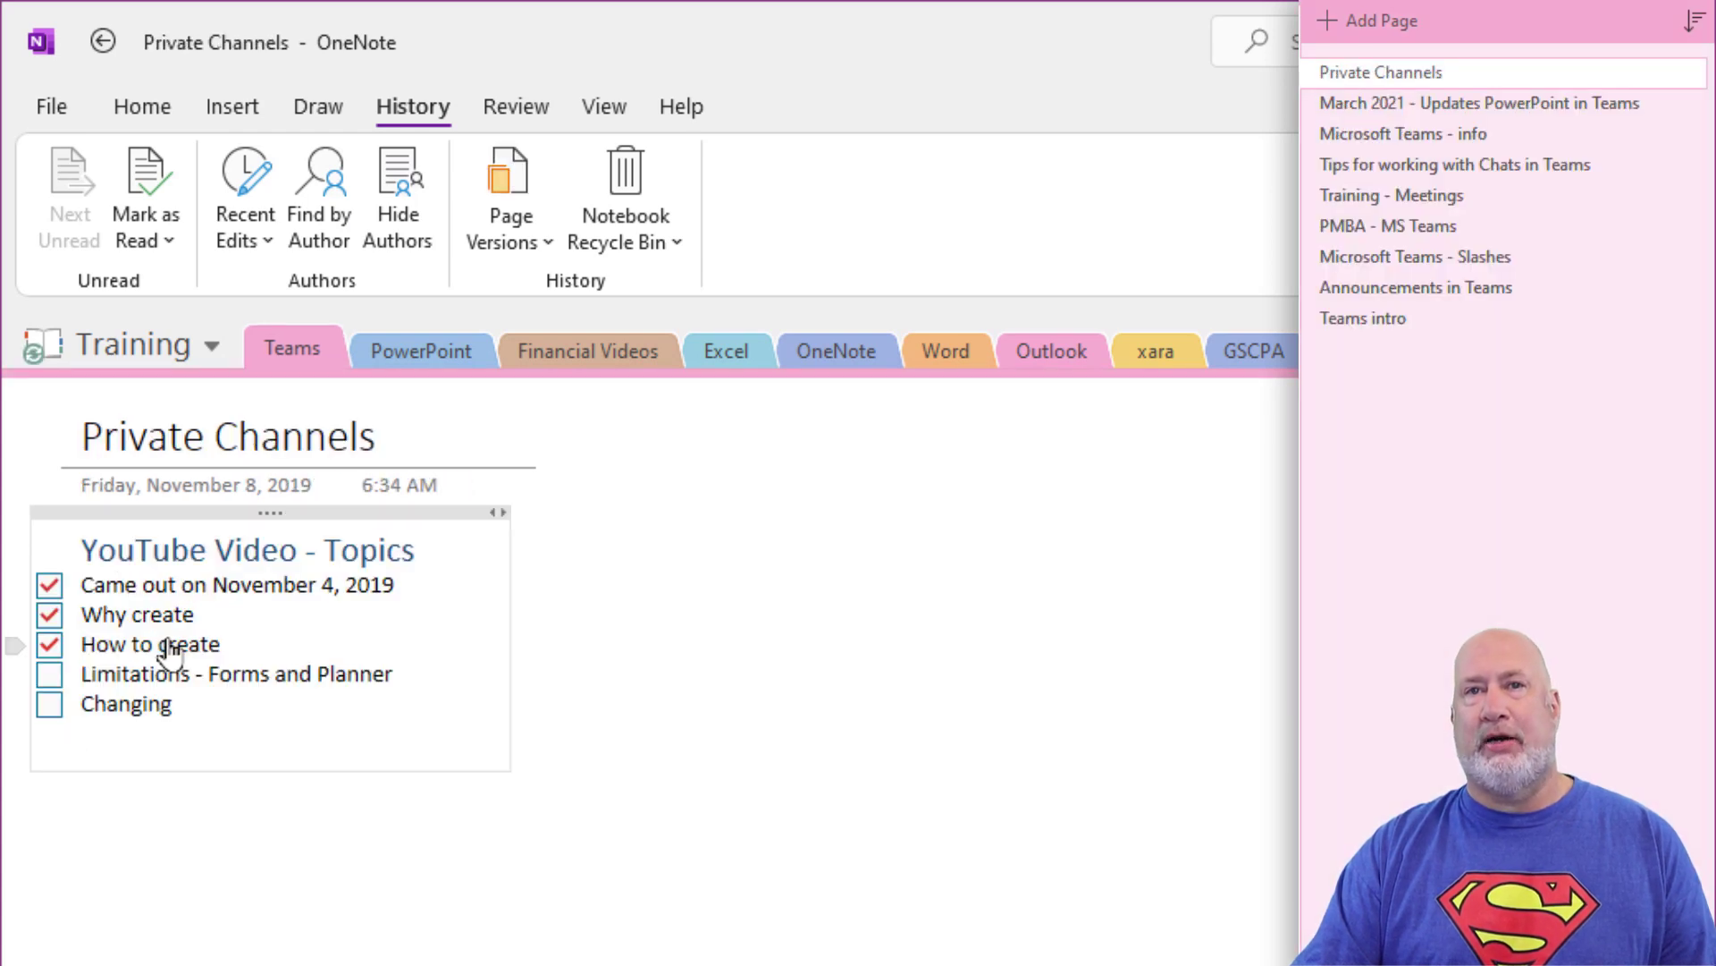
# Return to Overview and open the Notebook Recycle Bin, confirming Deleted Pages is empty.
pyautogui.click(104, 44)
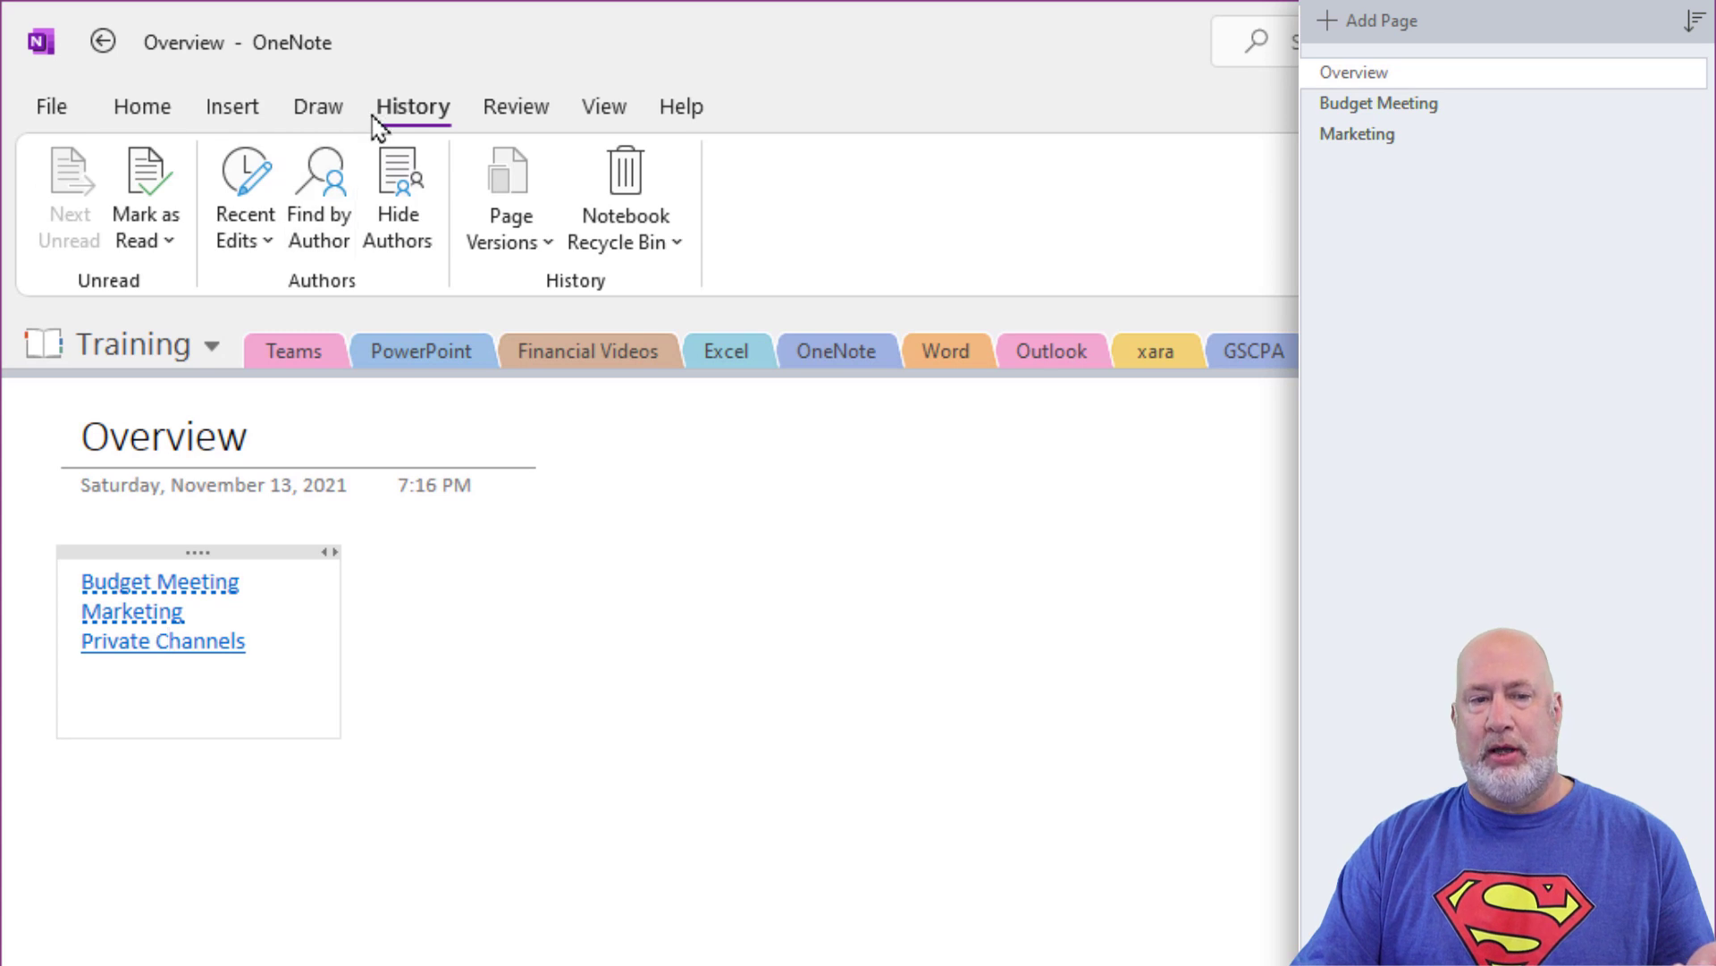
pyautogui.click(645, 248)
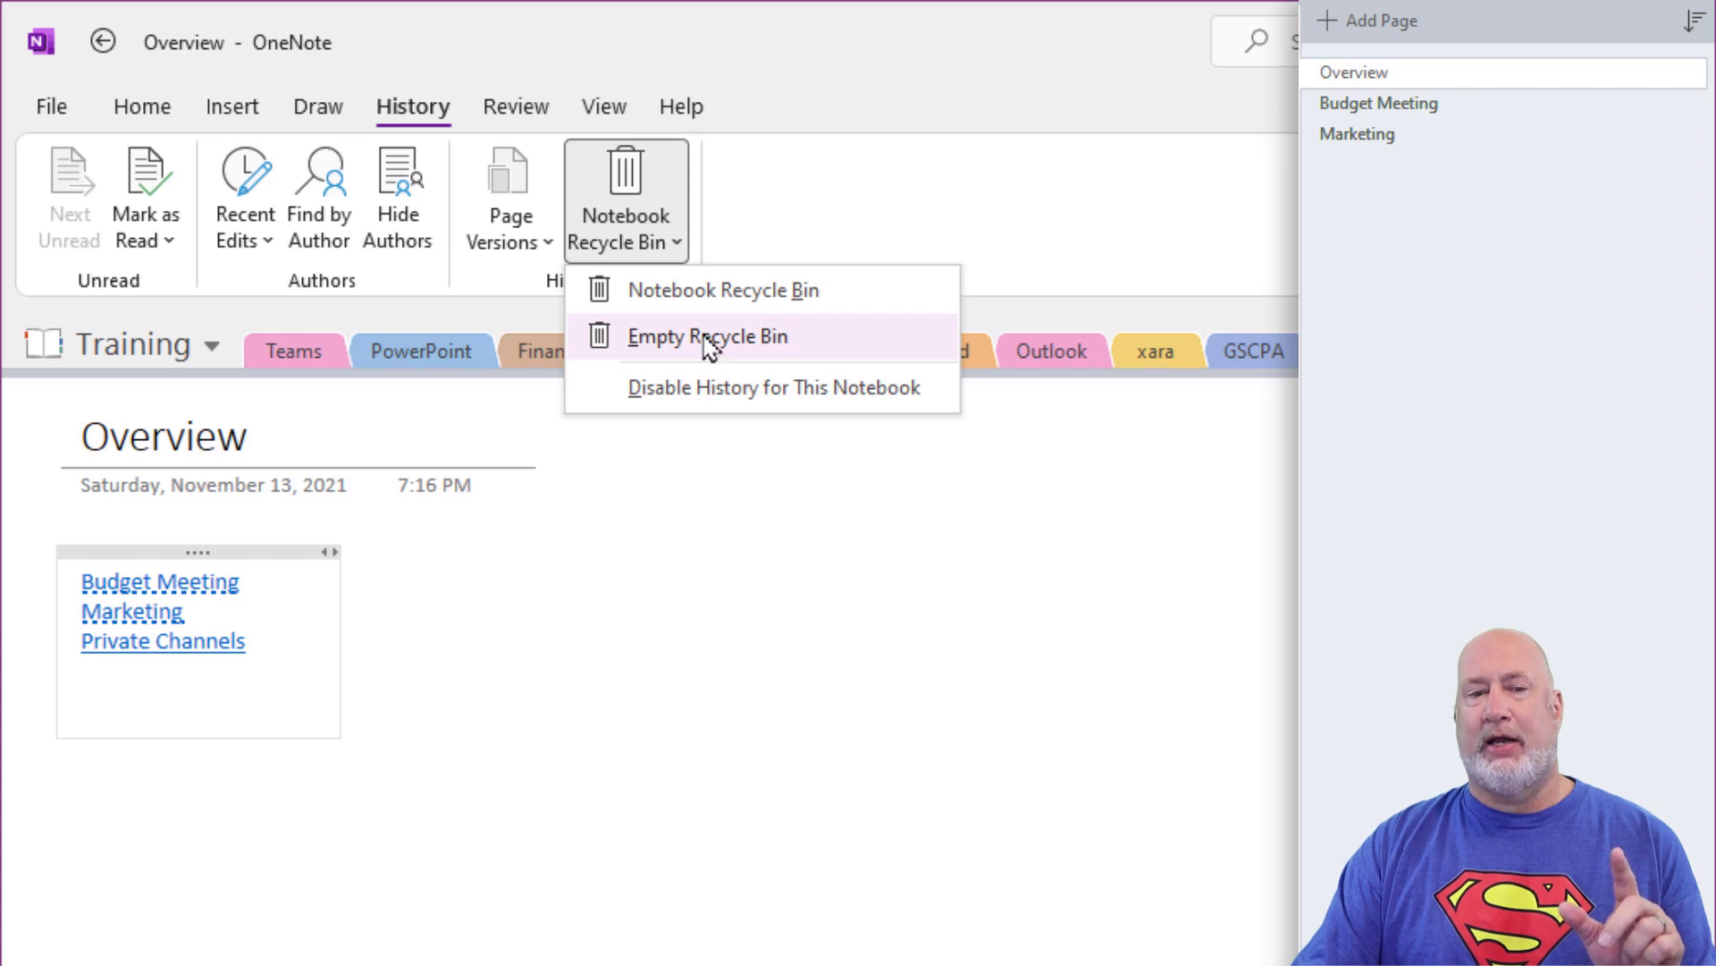
pyautogui.click(715, 304)
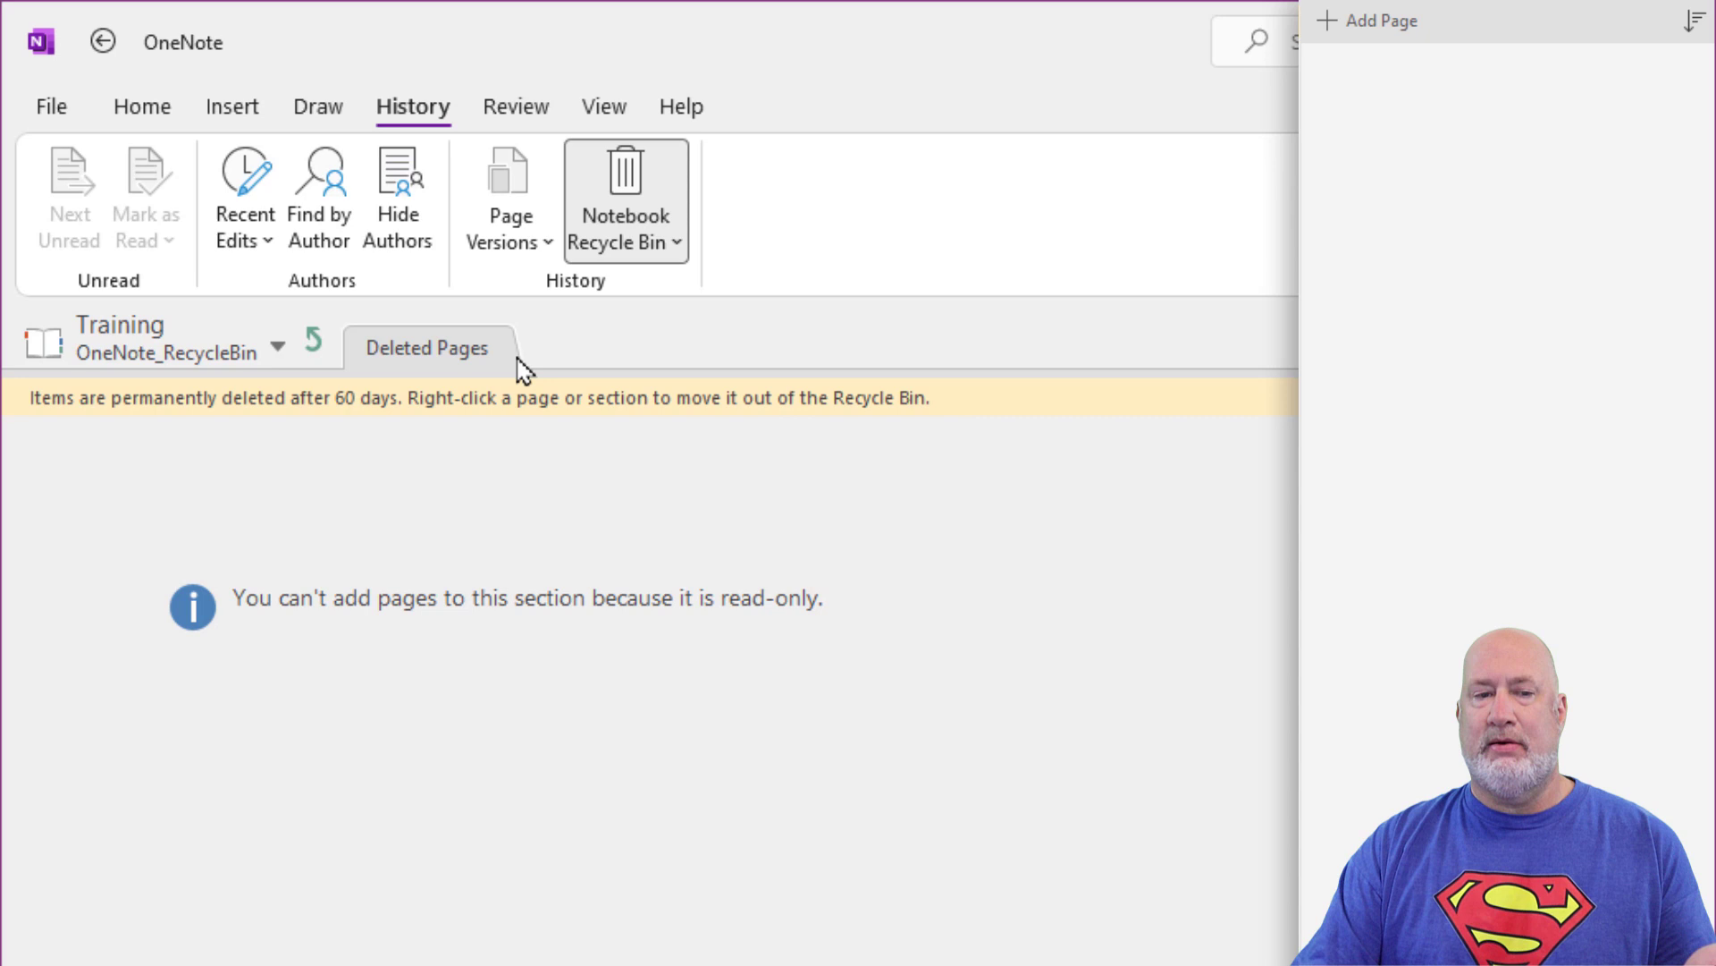
pyautogui.click(139, 114)
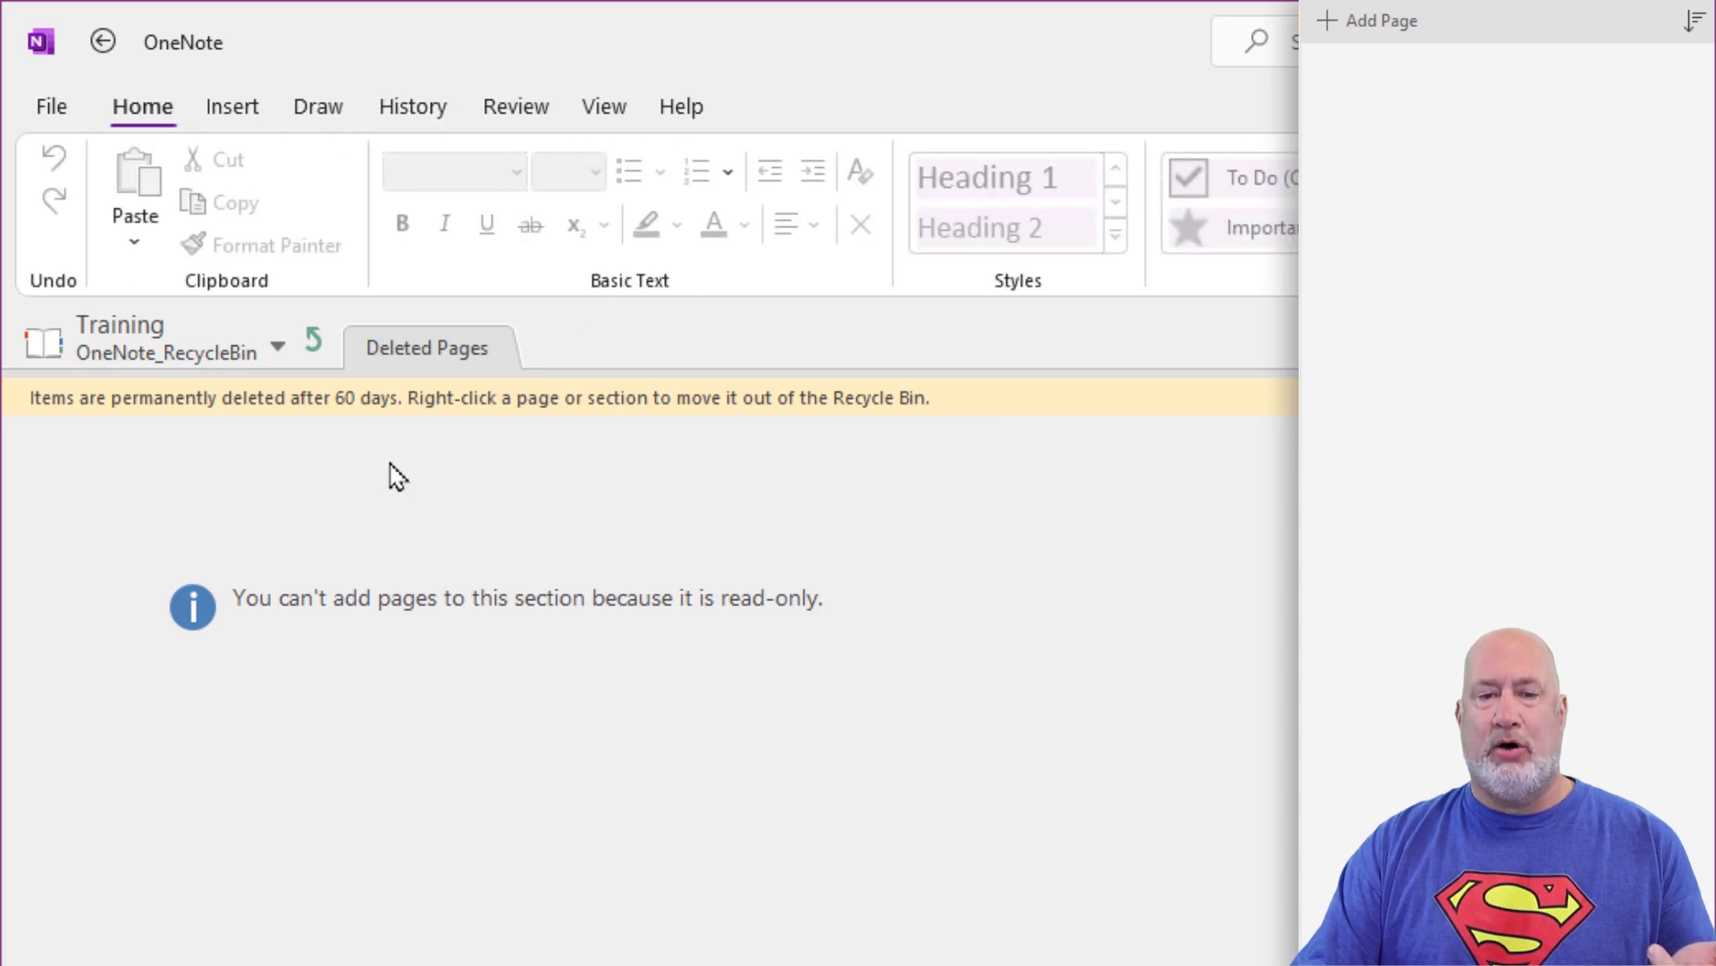
# Leave the Recycle Bin and delete the Budget Meeting and Marketing pages, keeping only Overview.
pyautogui.click(315, 347)
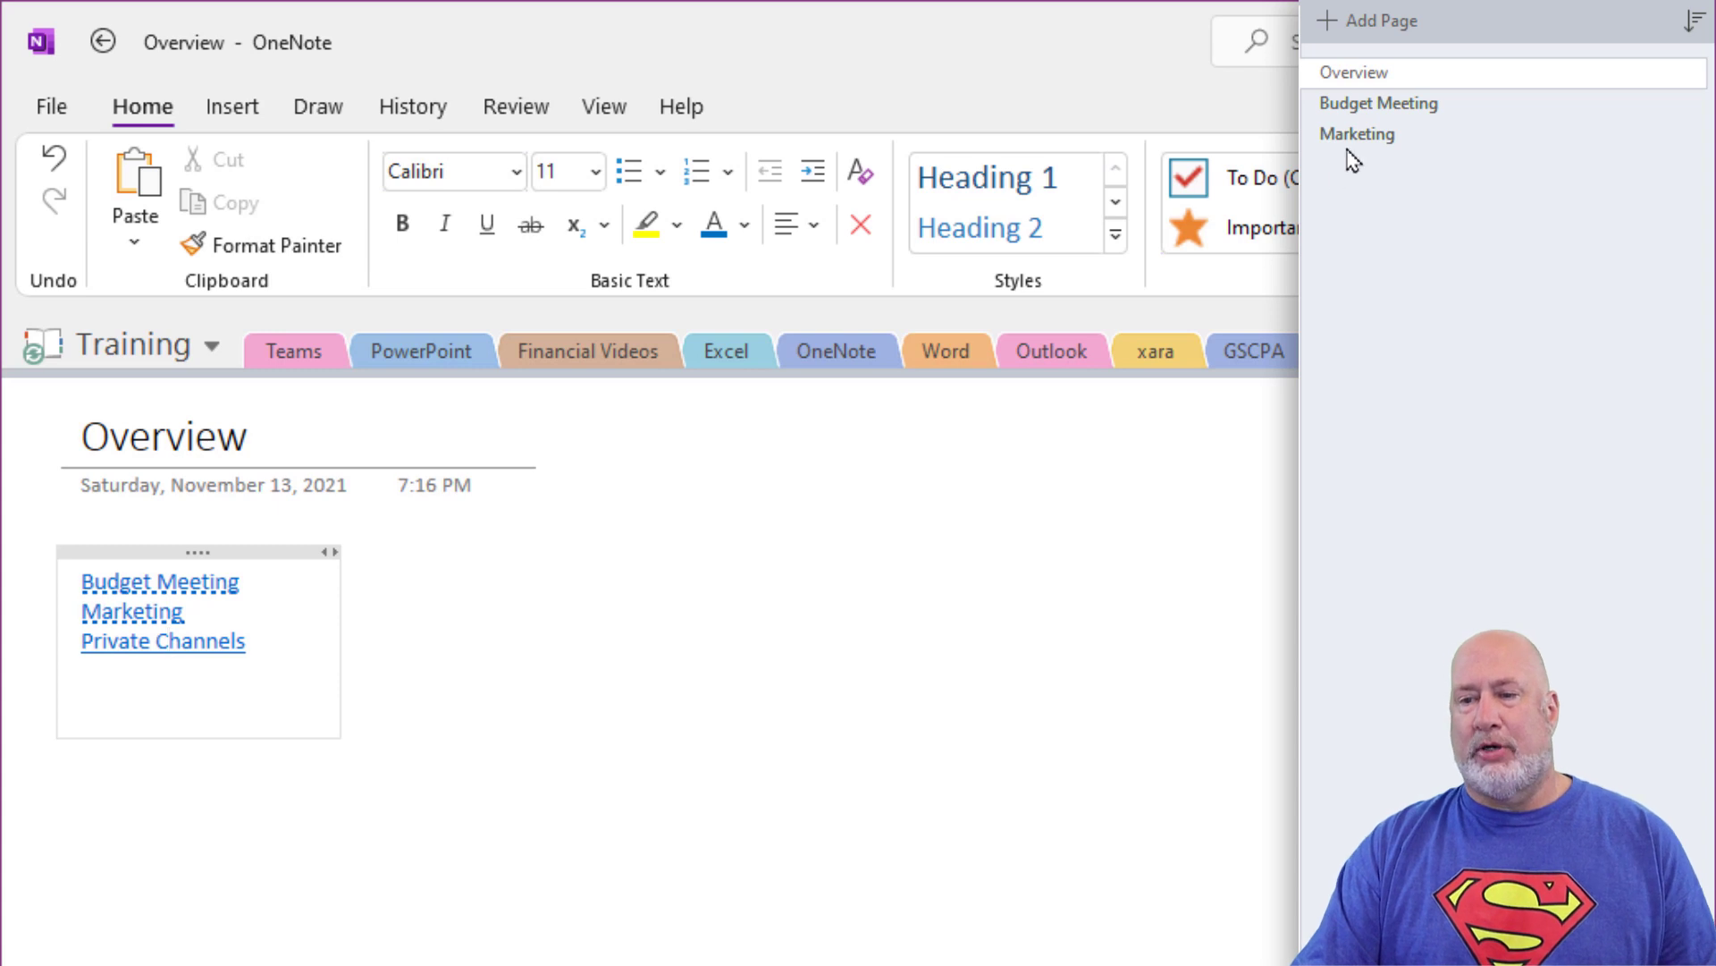
pyautogui.rightClick(1361, 108)
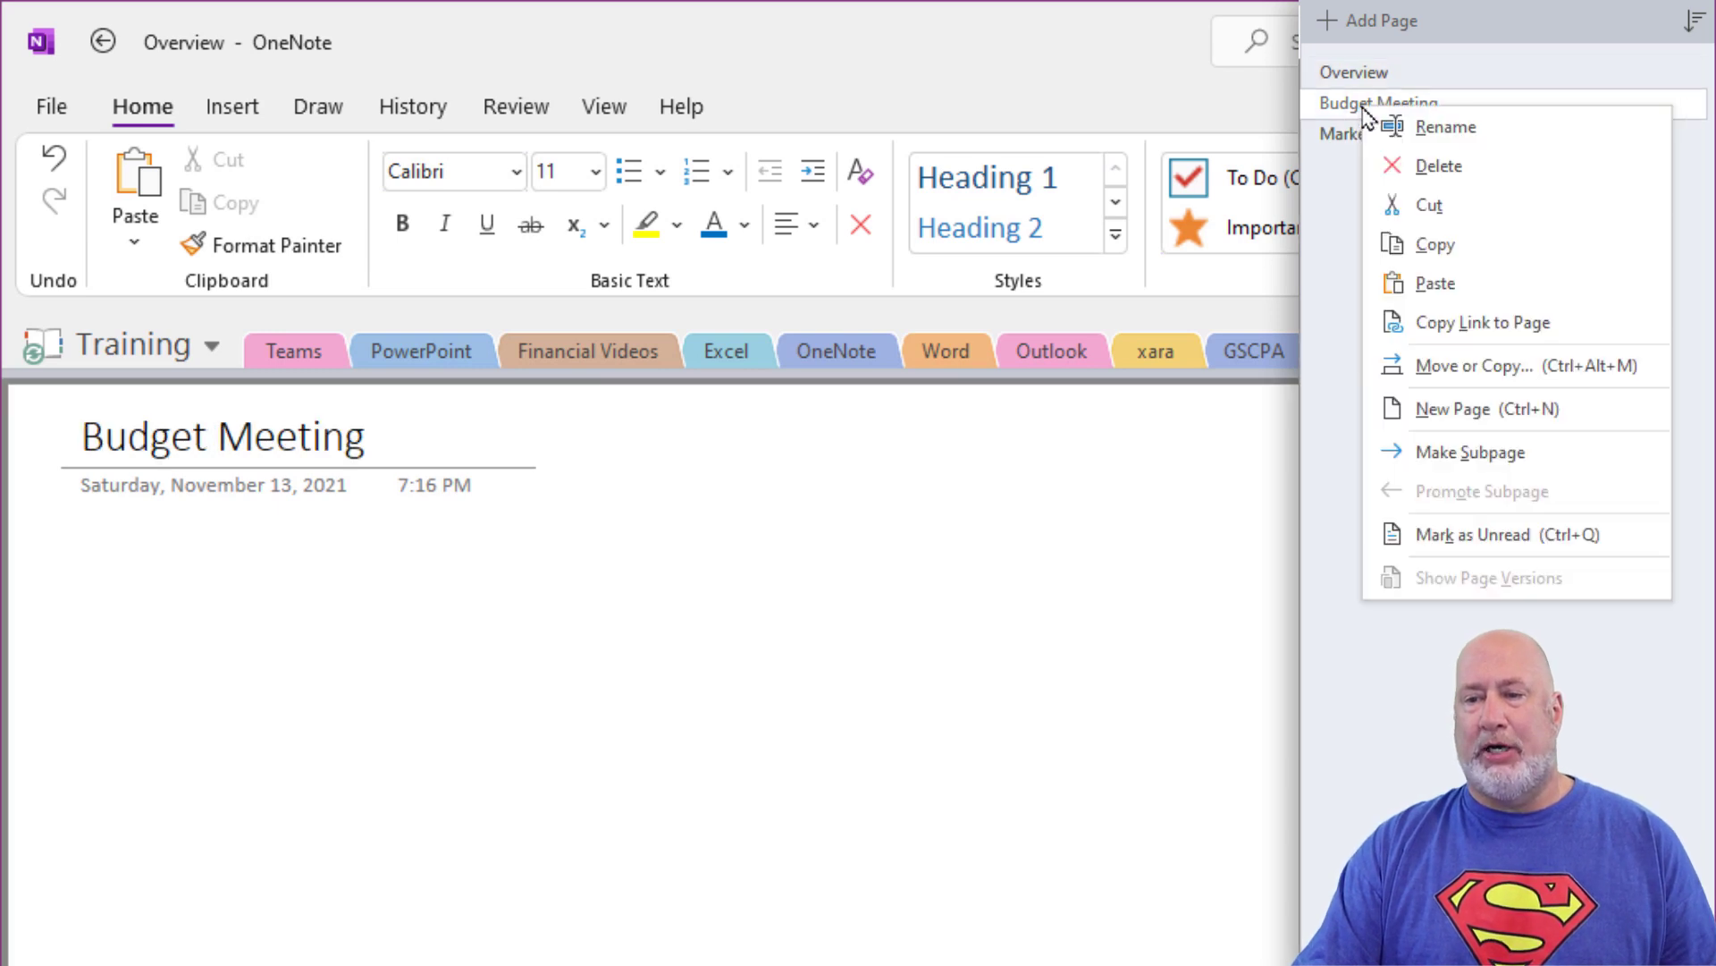
pyautogui.click(1393, 164)
pyautogui.rightClick(1334, 105)
pyautogui.click(1382, 164)
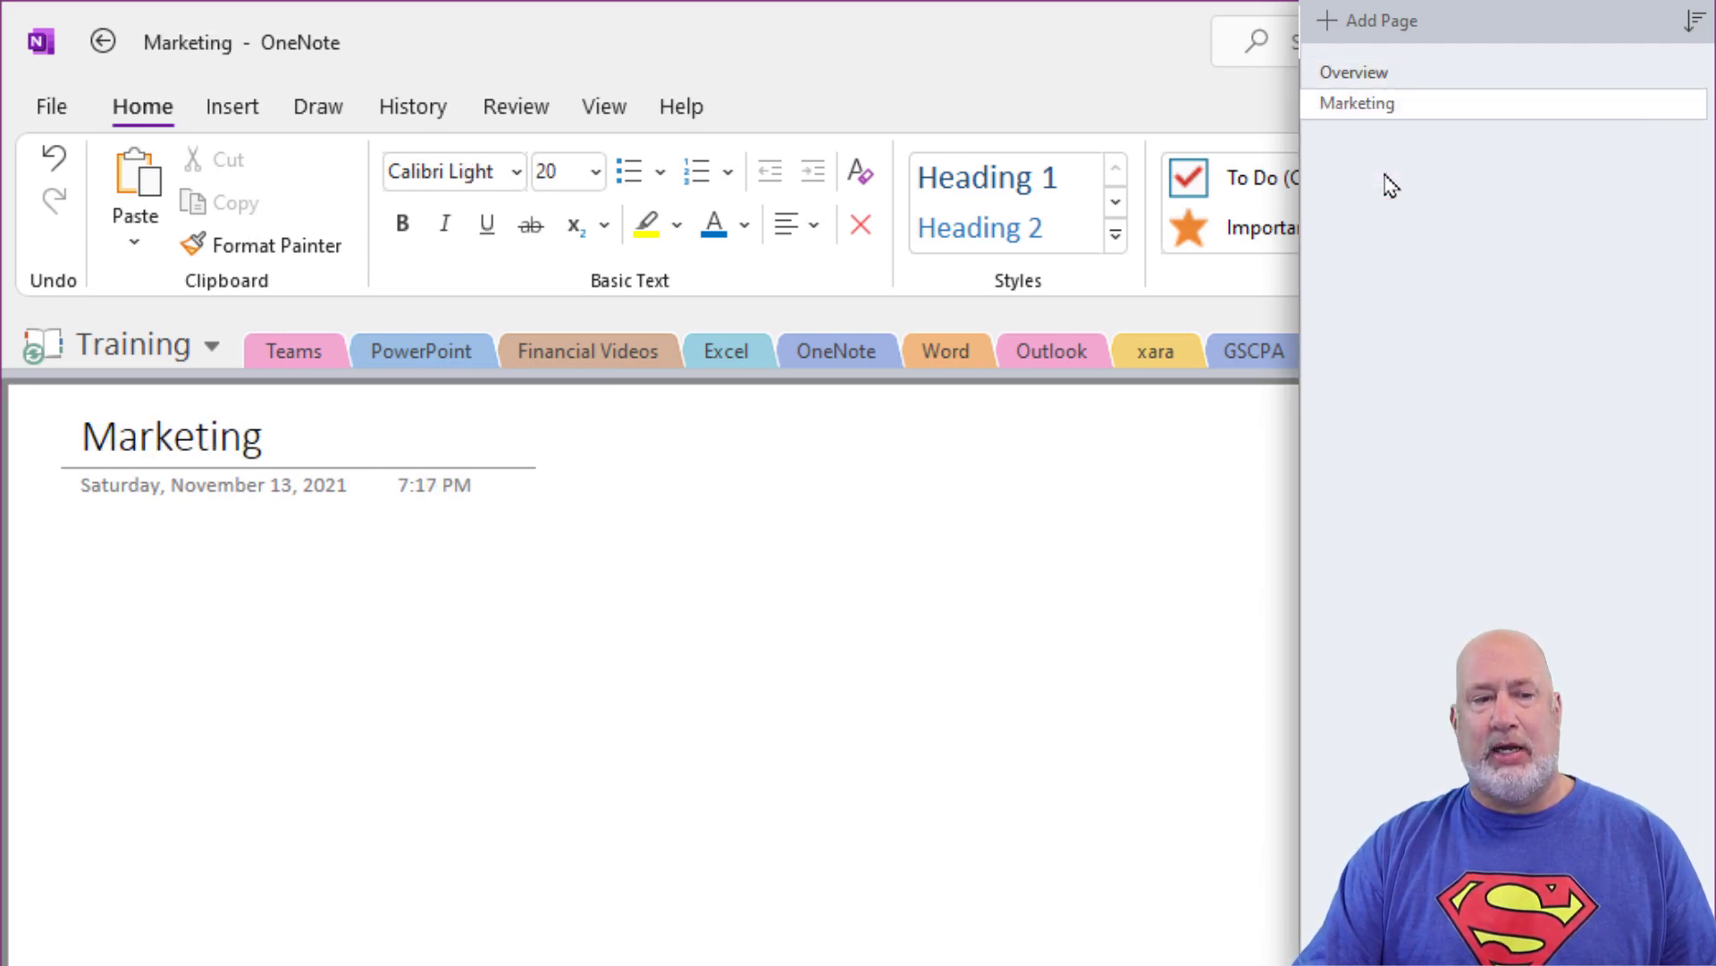
pyautogui.click(546, 115)
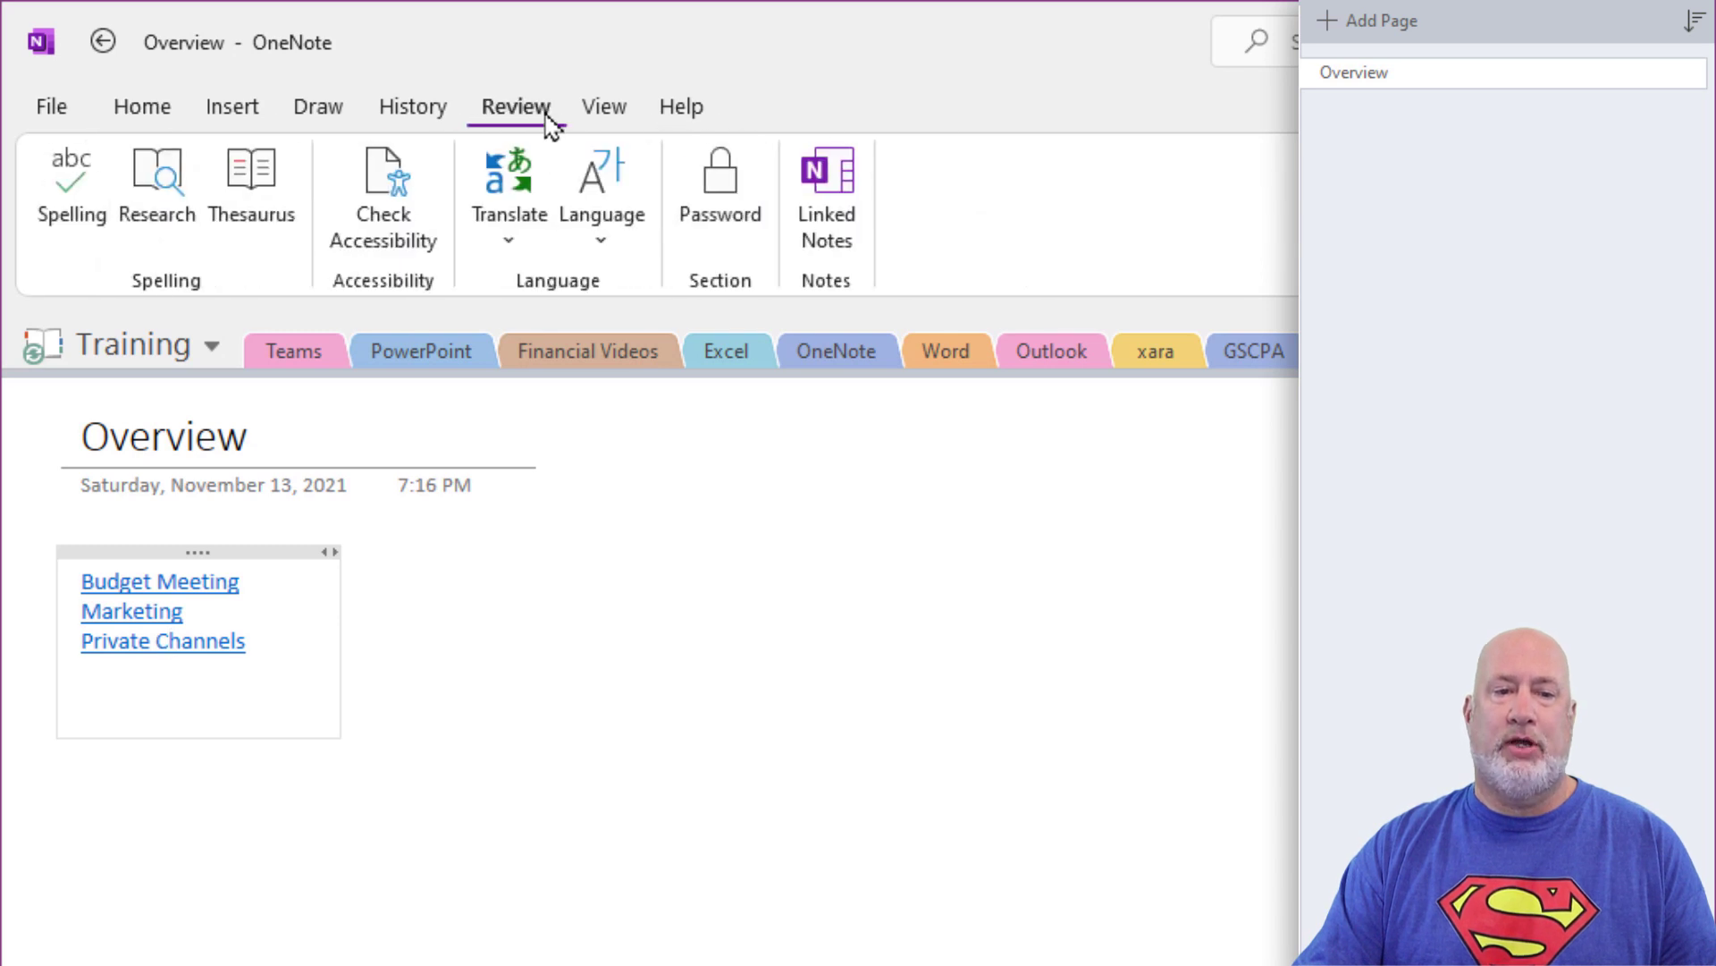
pyautogui.click(396, 120)
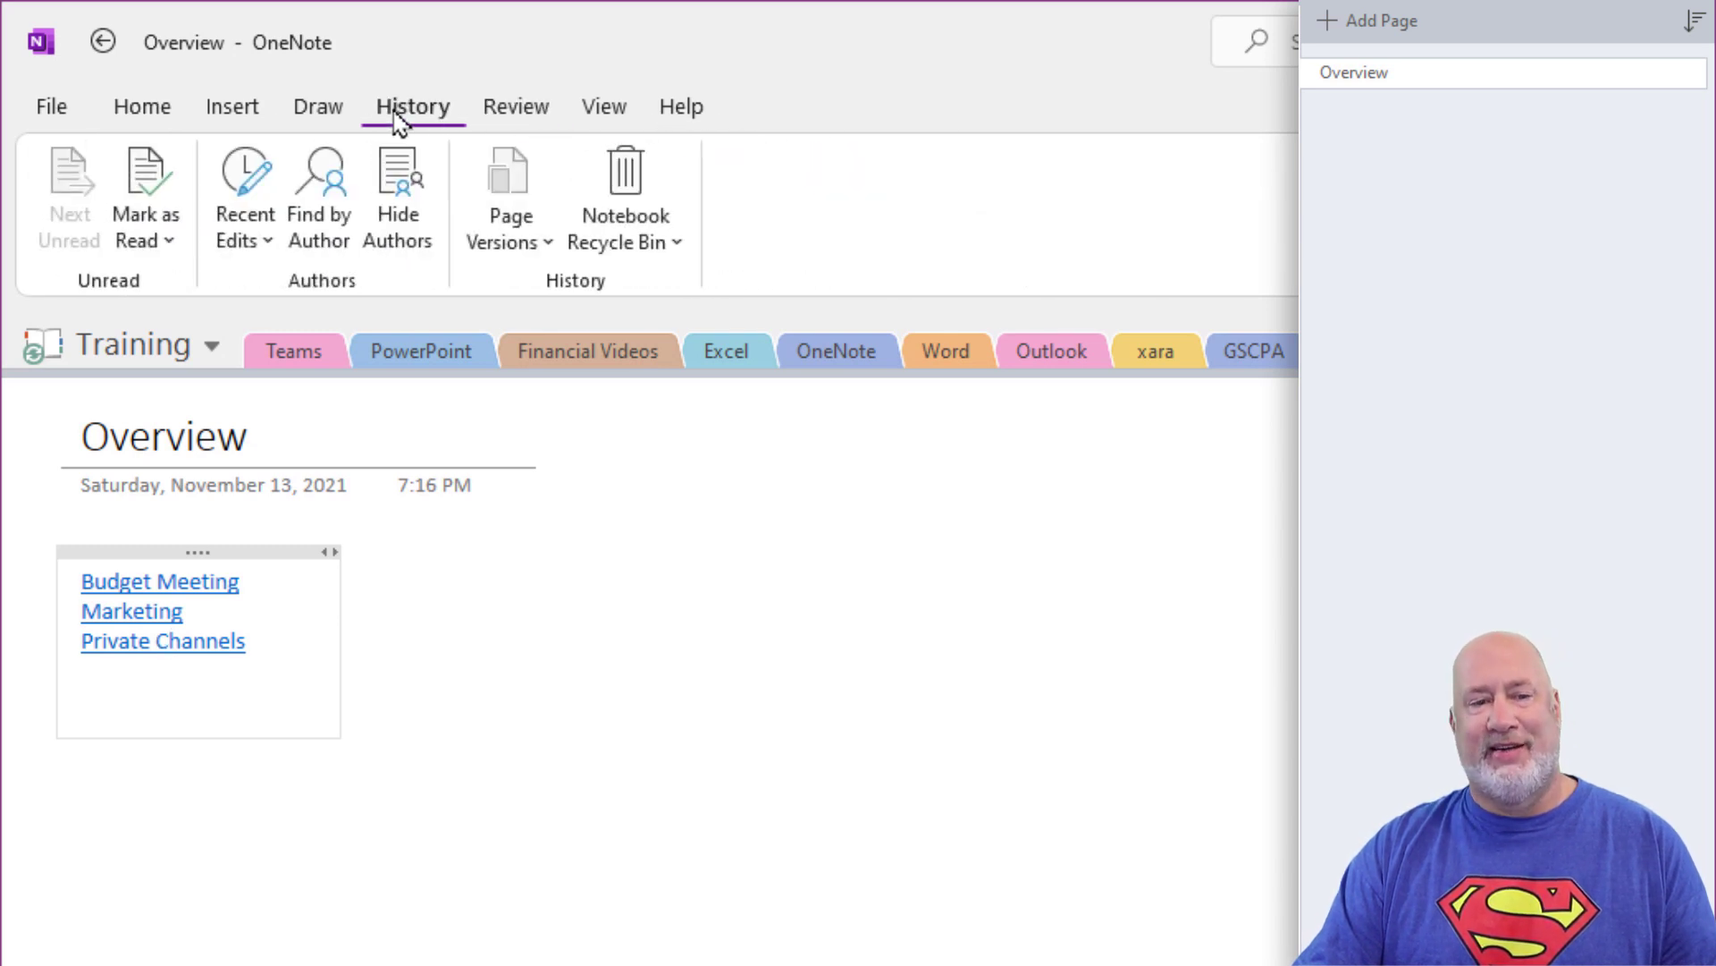
# In the Notebook Recycle Bin, select both deleted pages, Budget Meeting and Marketing, and show their options.
pyautogui.click(660, 248)
pyautogui.click(689, 304)
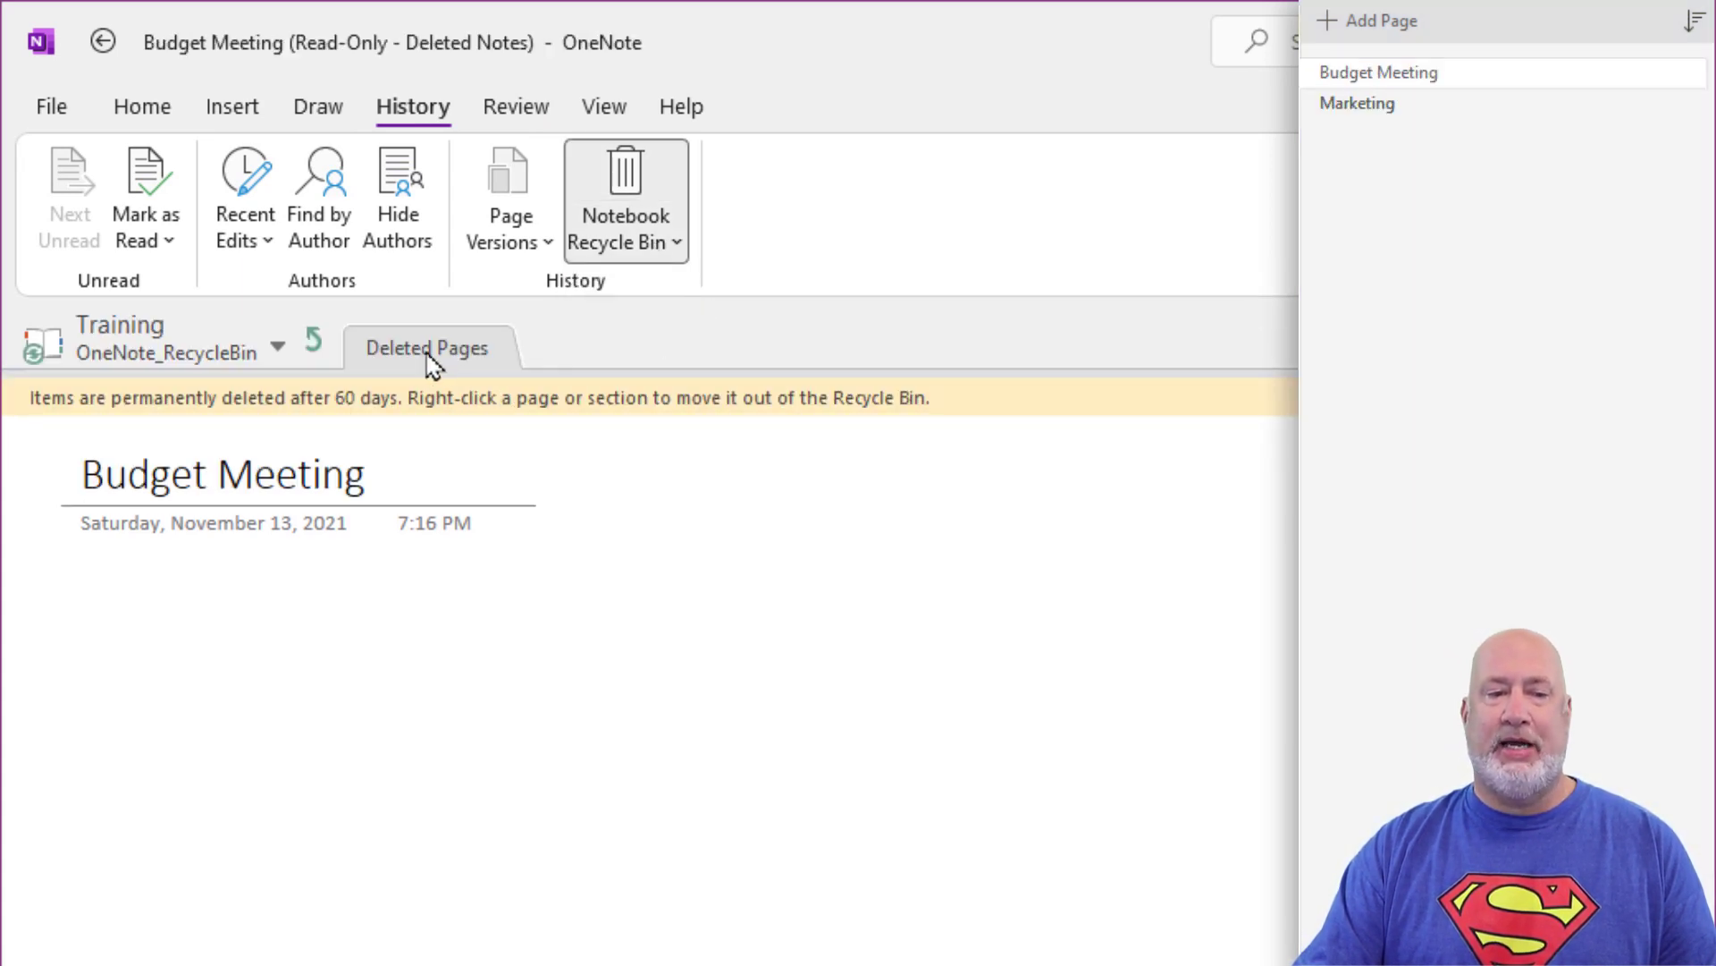
pyautogui.click(1355, 107)
pyautogui.click(1364, 76)
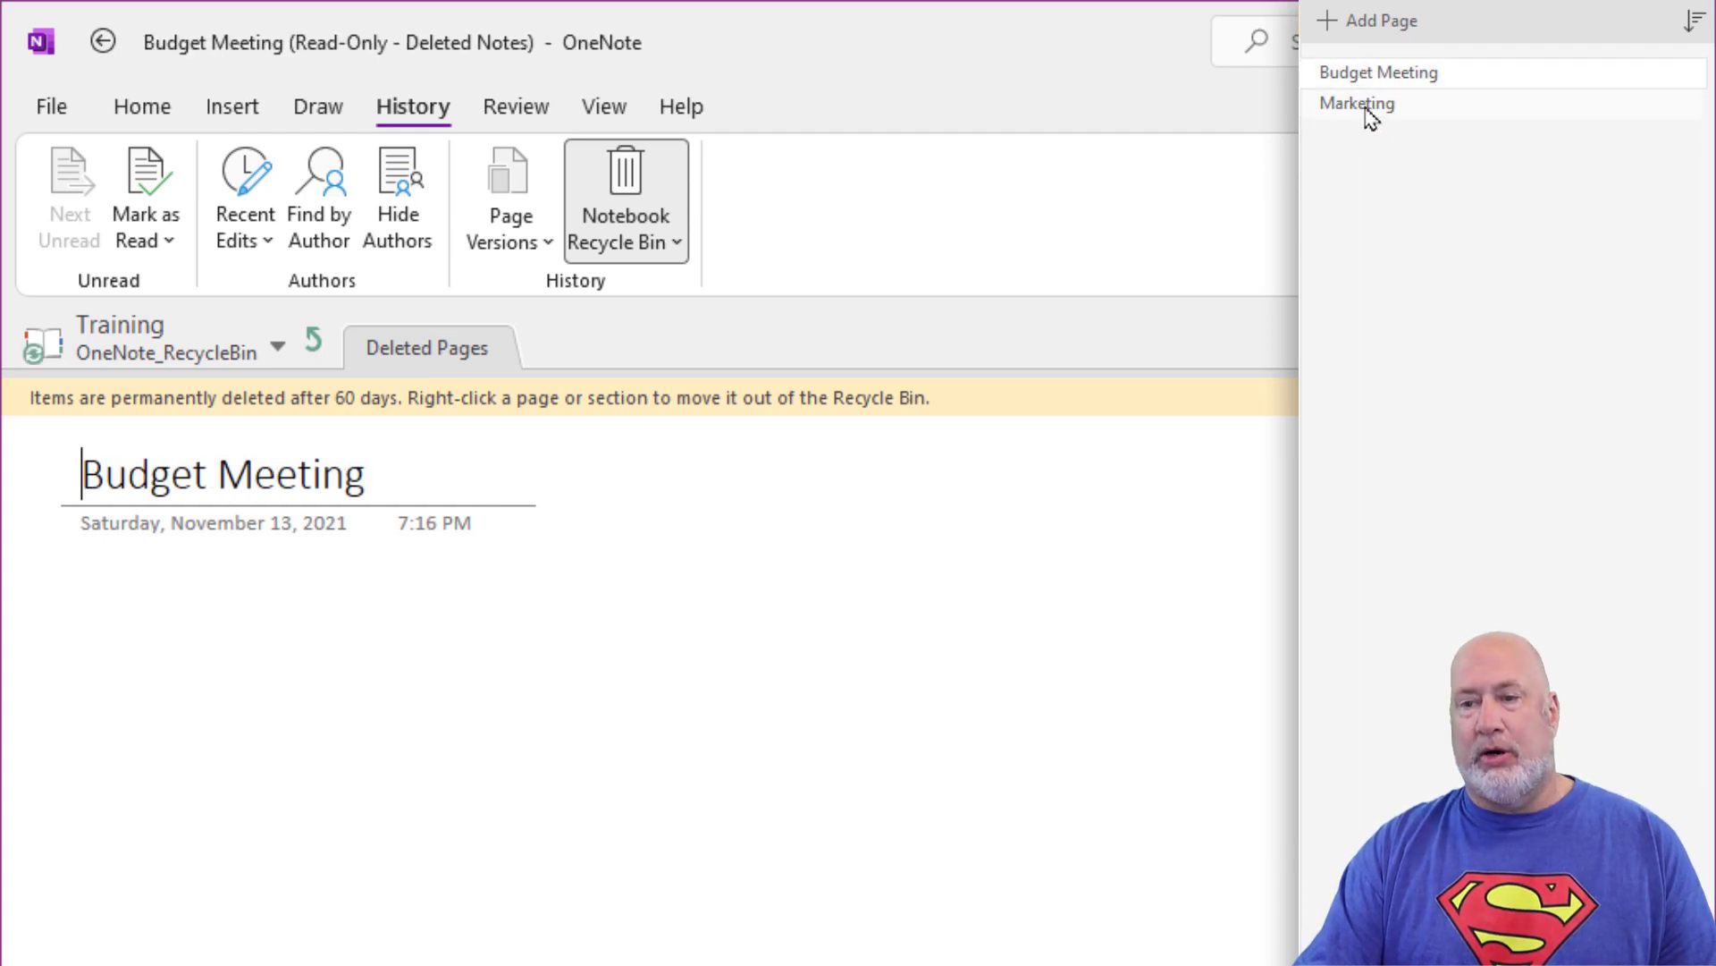
pyautogui.keyDown('shift'); pyautogui.click(1365, 105); pyautogui.keyUp('shift')
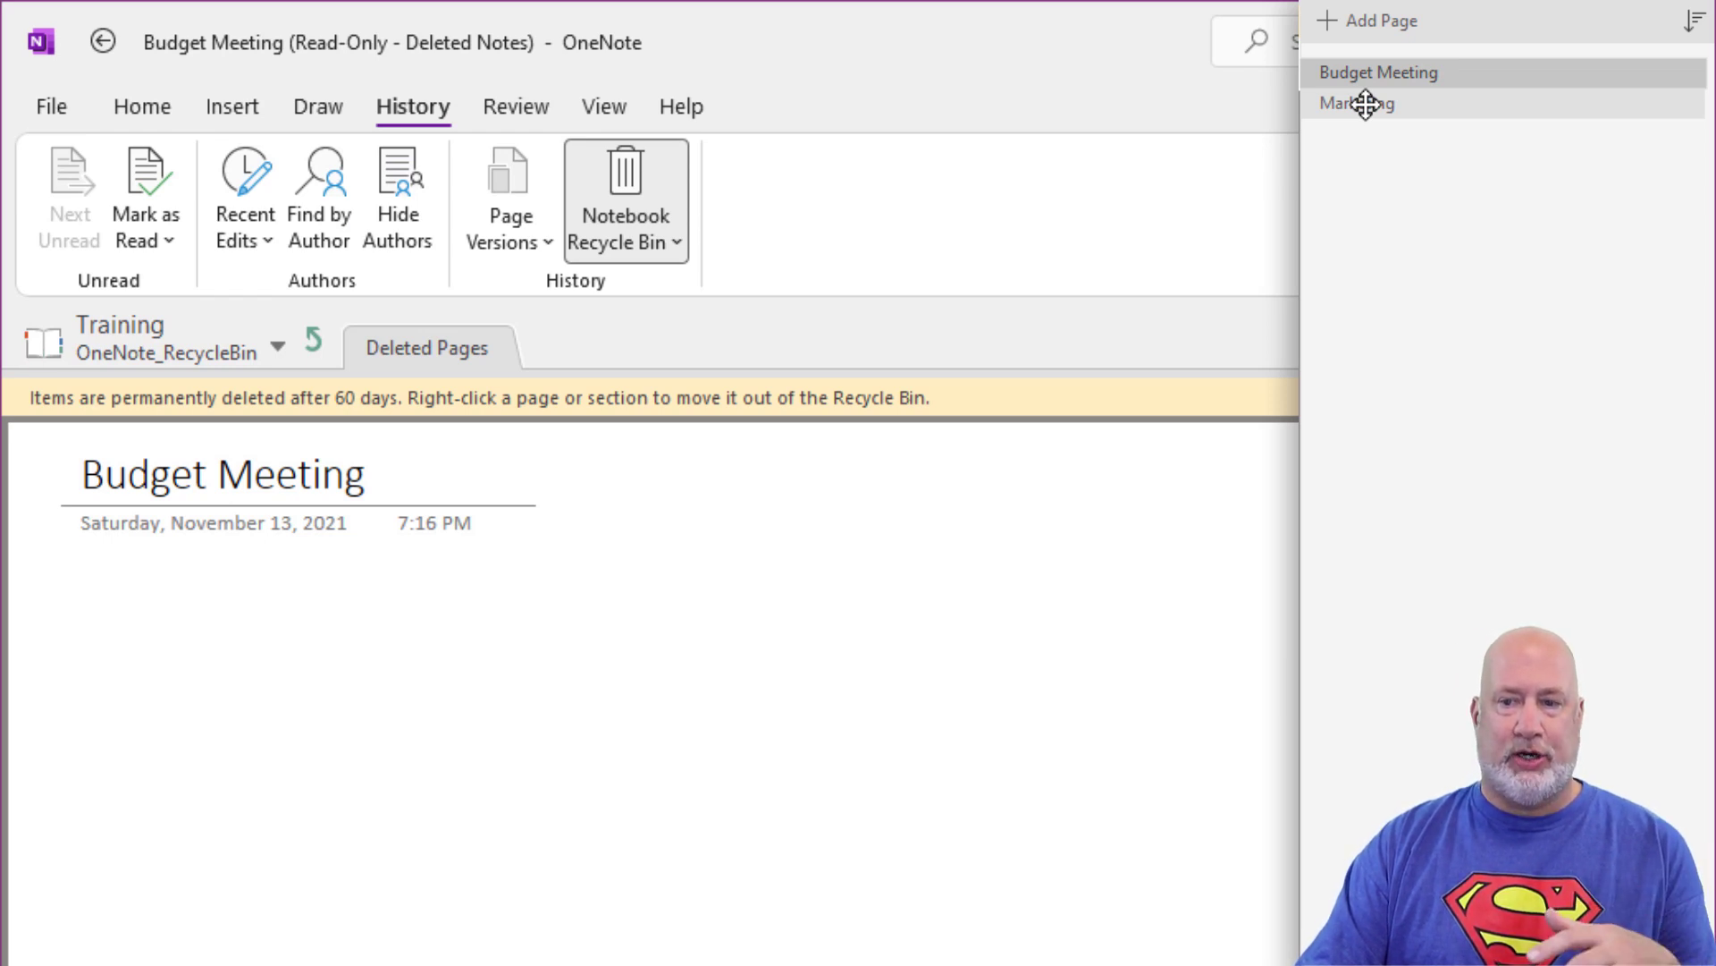
pyautogui.click(1374, 75)
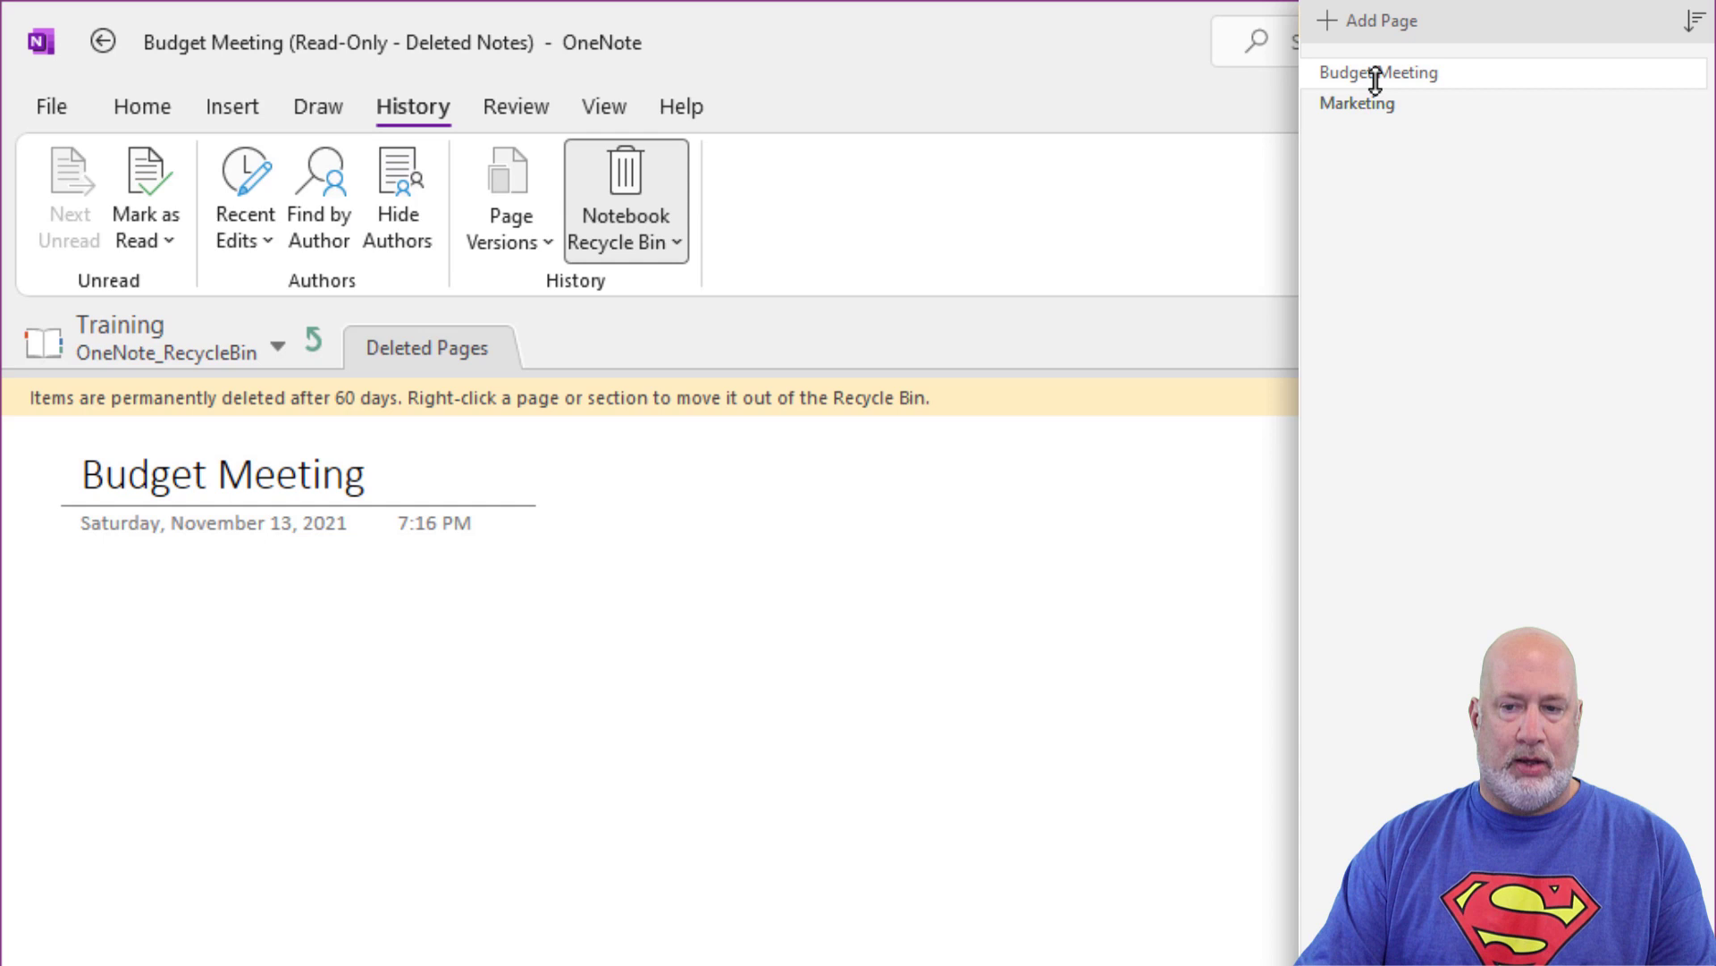
pyautogui.click(1369, 80)
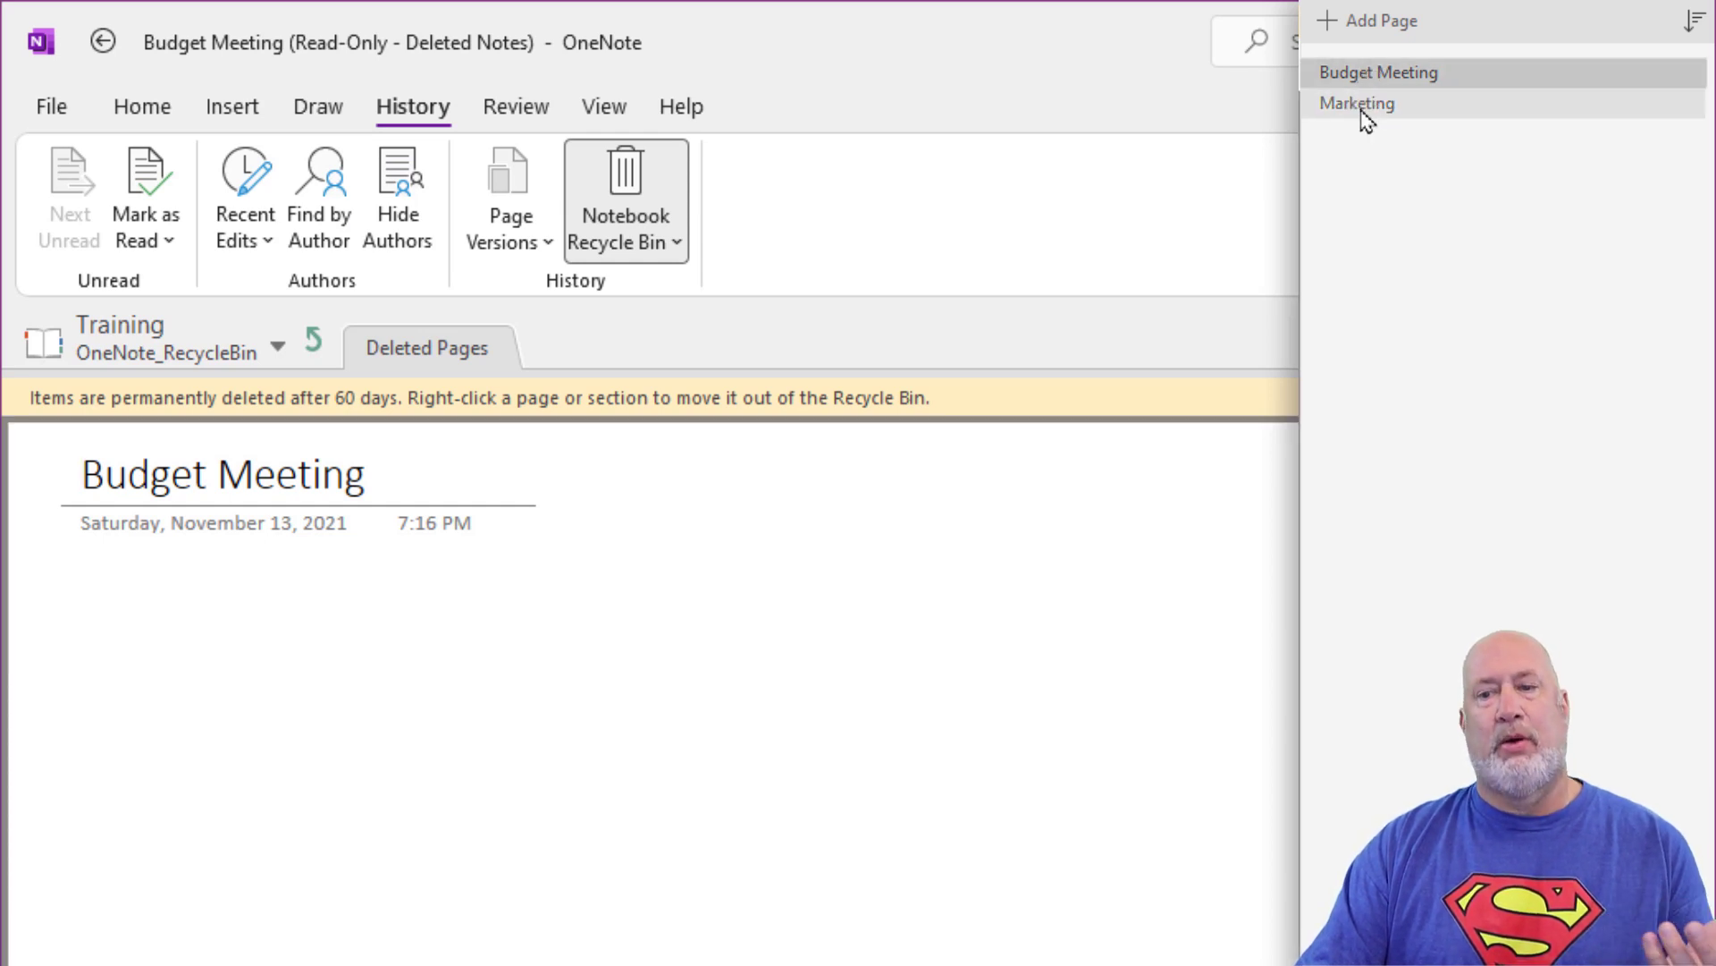
pyautogui.rightClick(1361, 111)
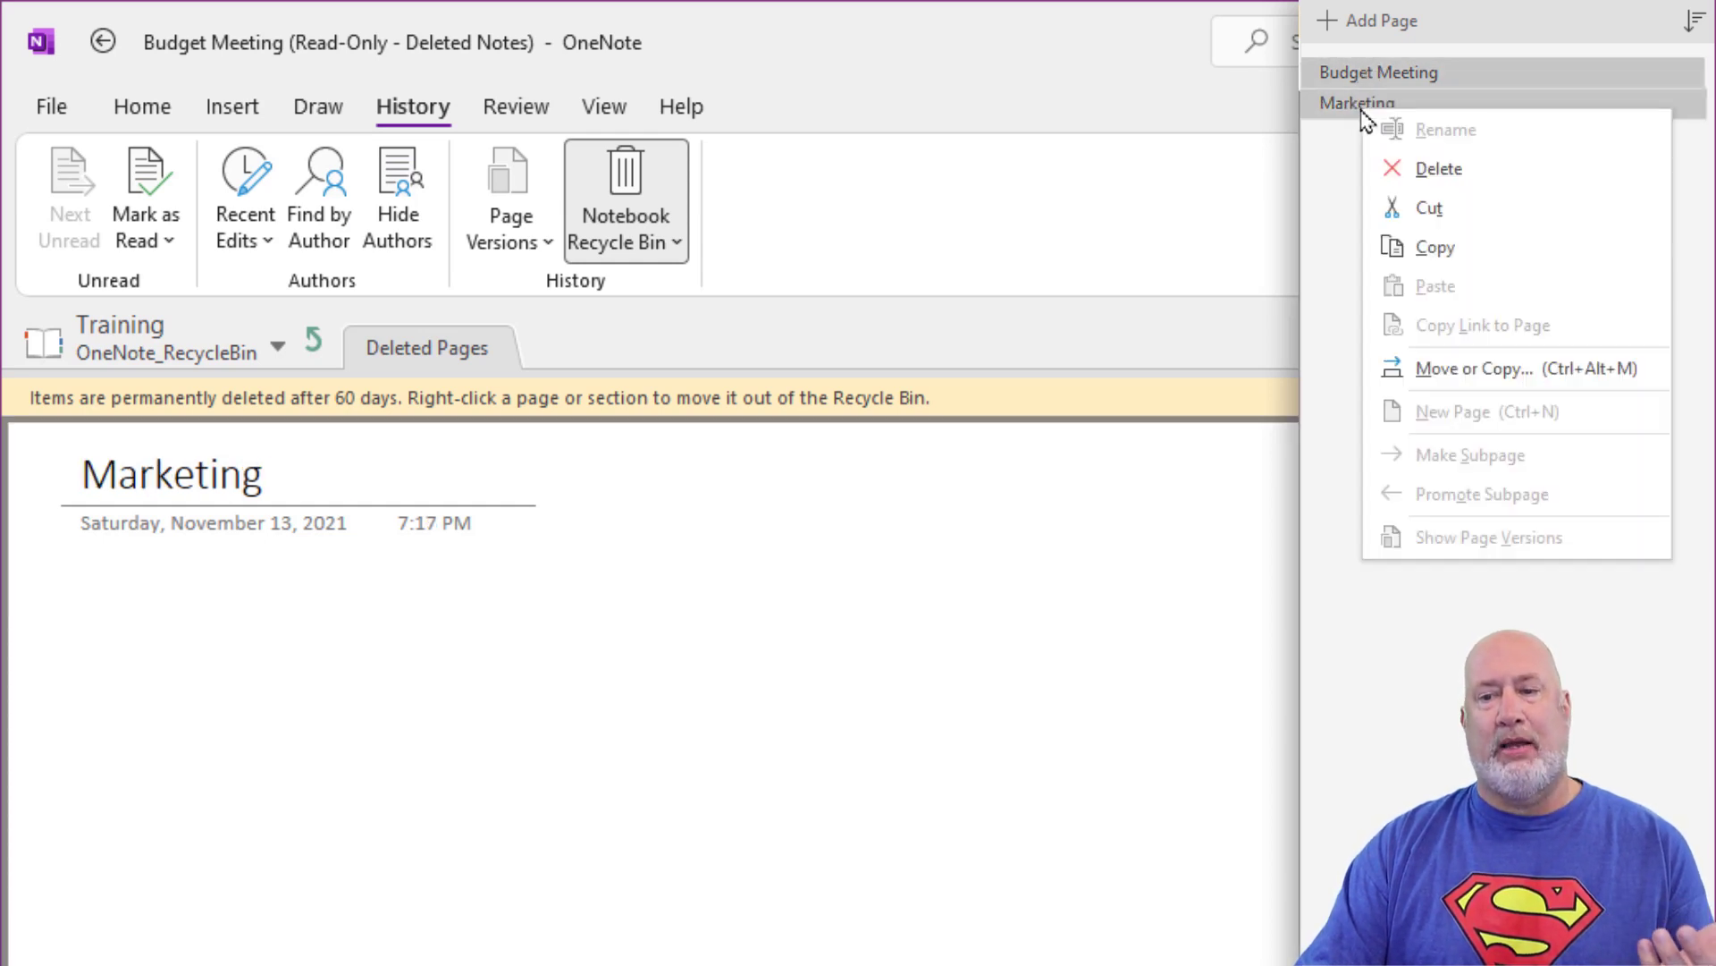
# Move Budget Meeting and Marketing into Training > Meetings, then leave the Recycle Bin.
pyautogui.click(1449, 370)
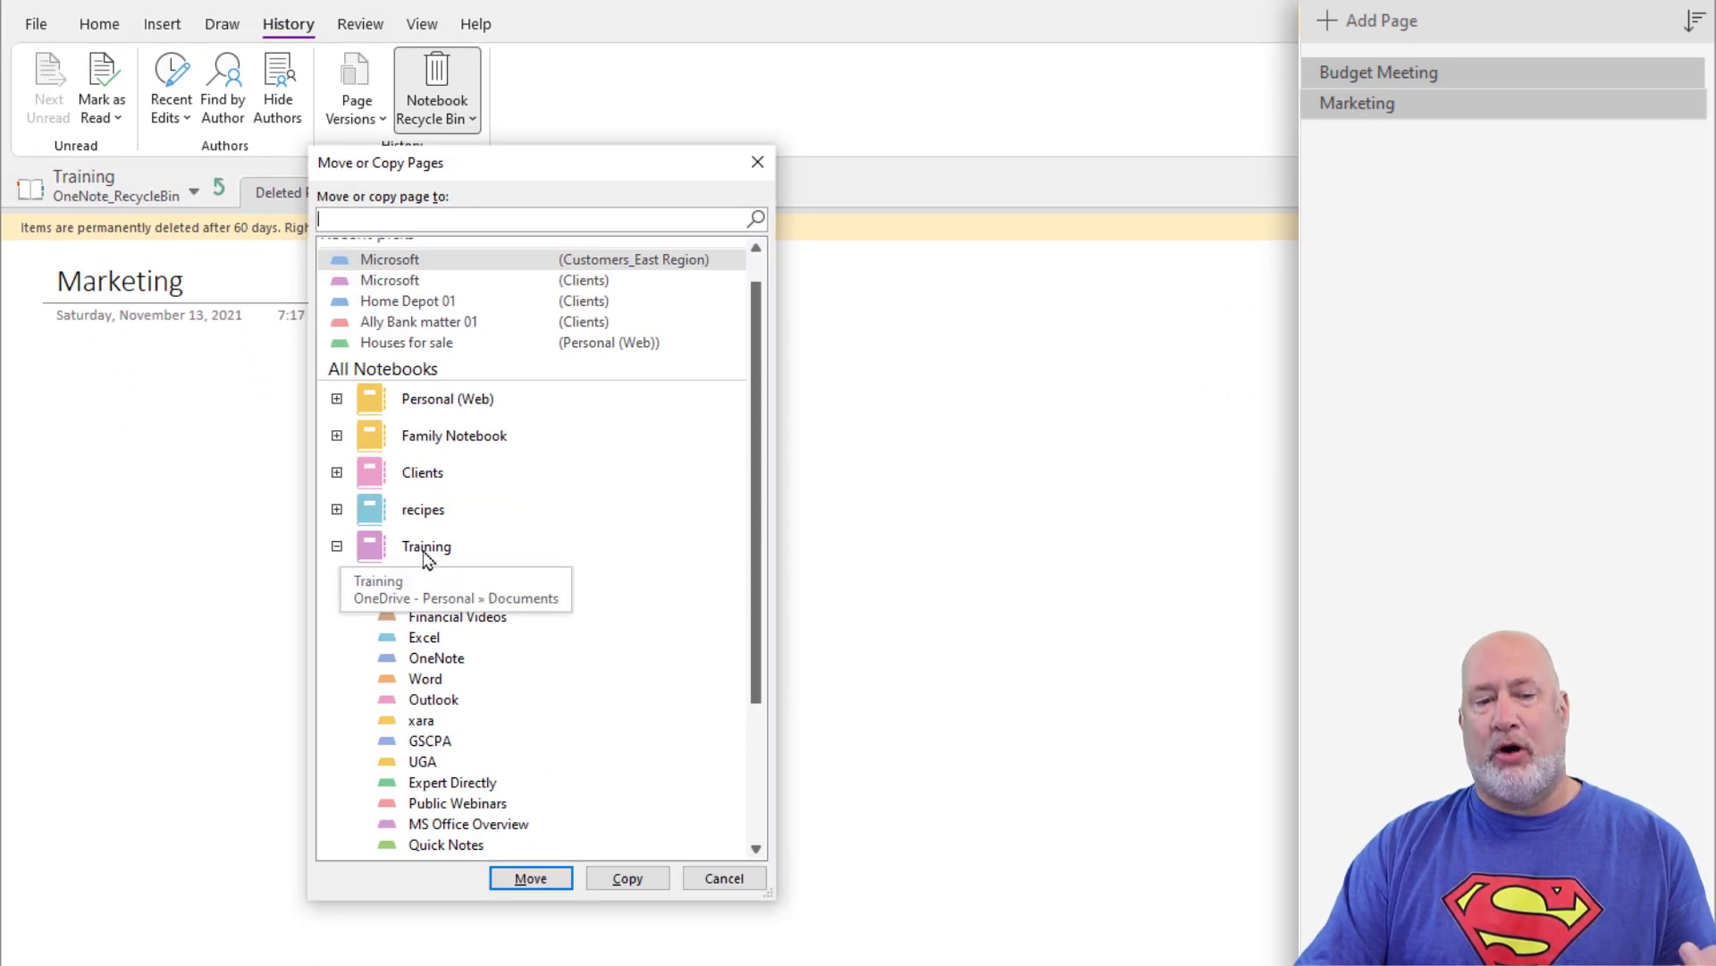
pyautogui.moveTo(751, 582); pyautogui.dragTo(749, 795)
pyautogui.click(454, 816)
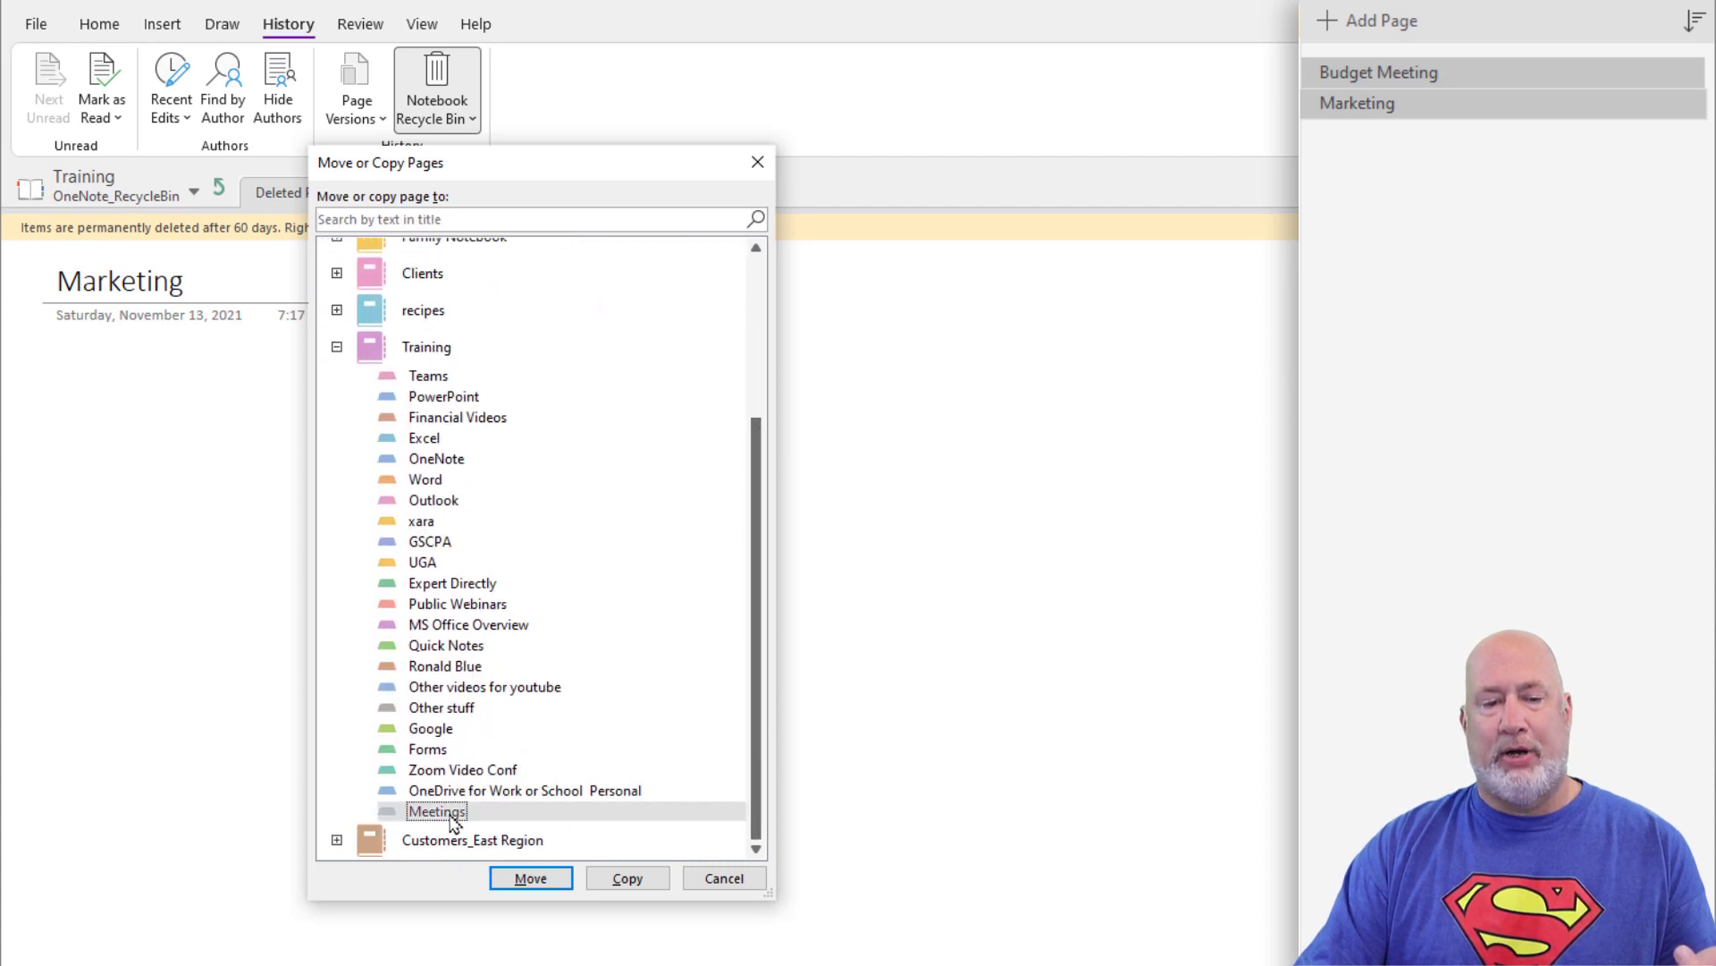
pyautogui.click(541, 882)
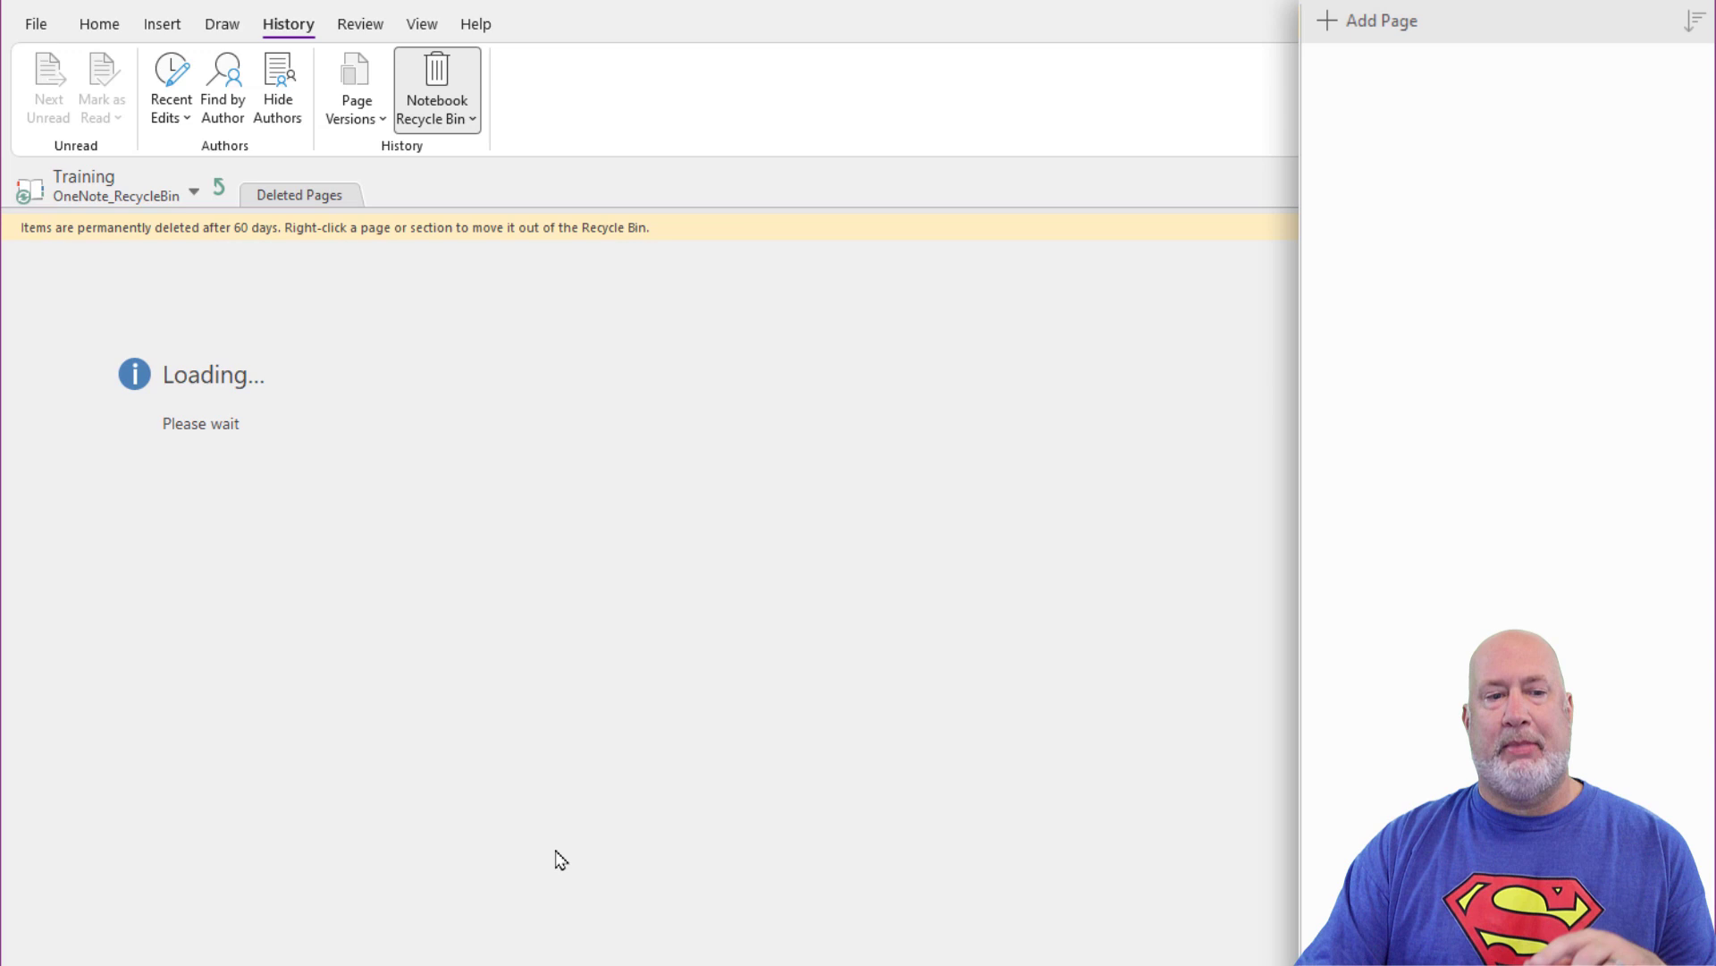
pyautogui.click(221, 195)
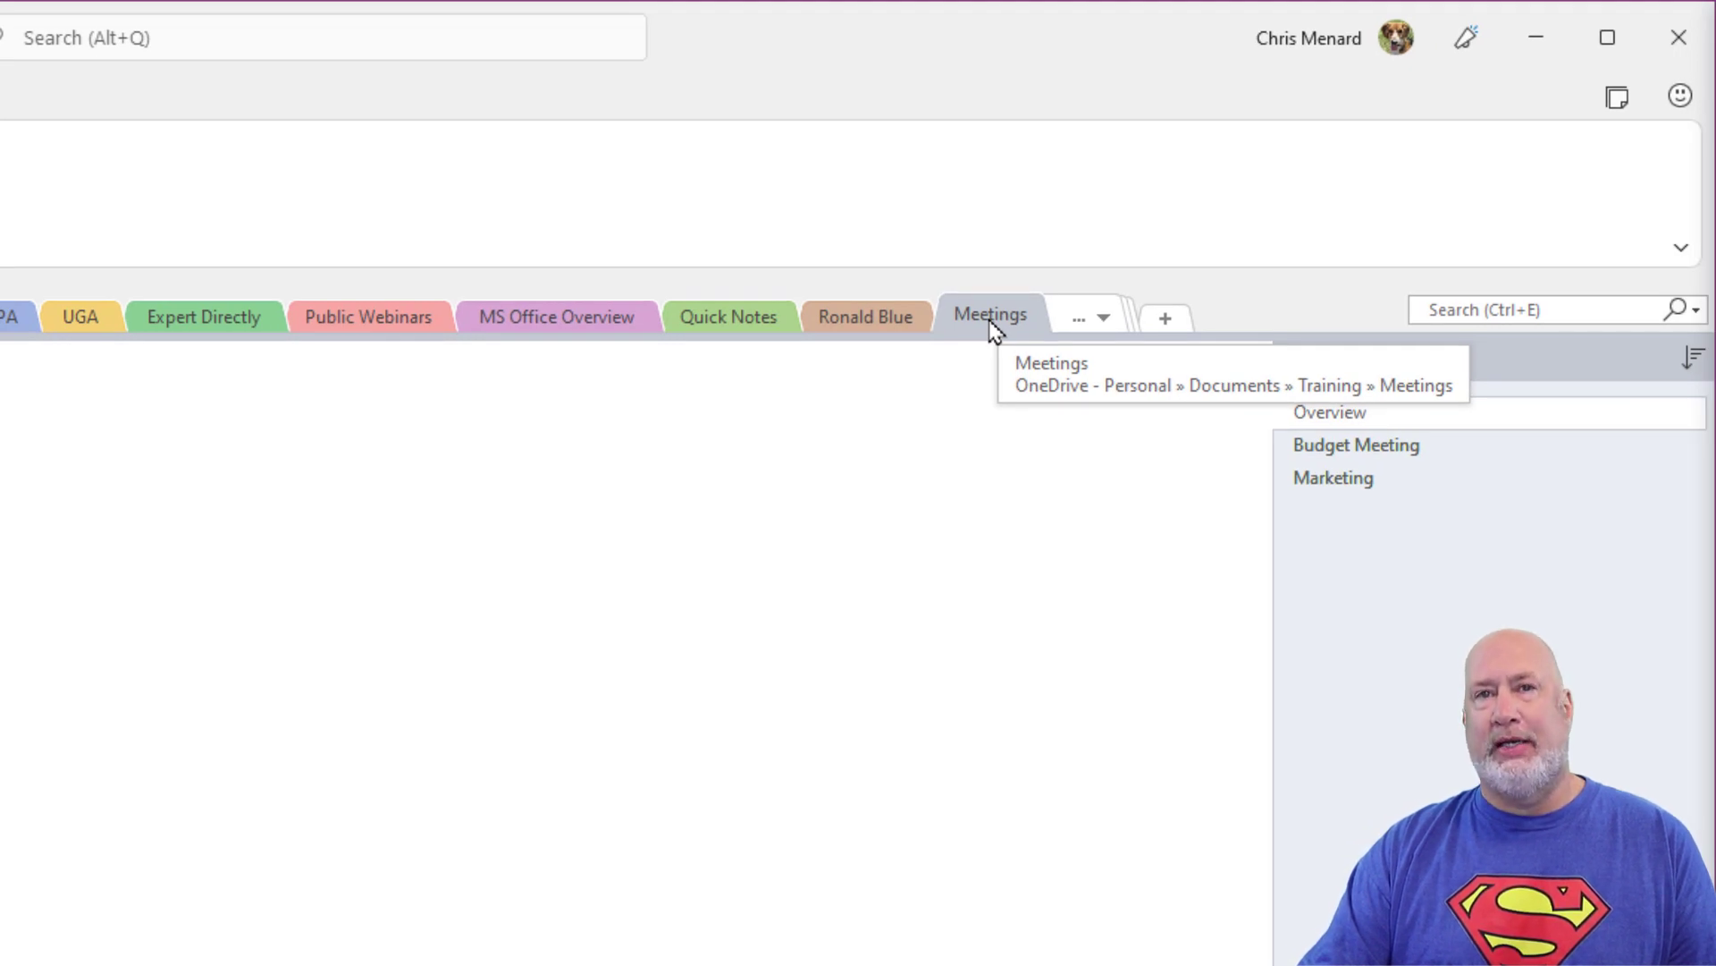
# Delete the Meetings section and confirm sending it to Deleted Notes.
pyautogui.rightClick(994, 332)
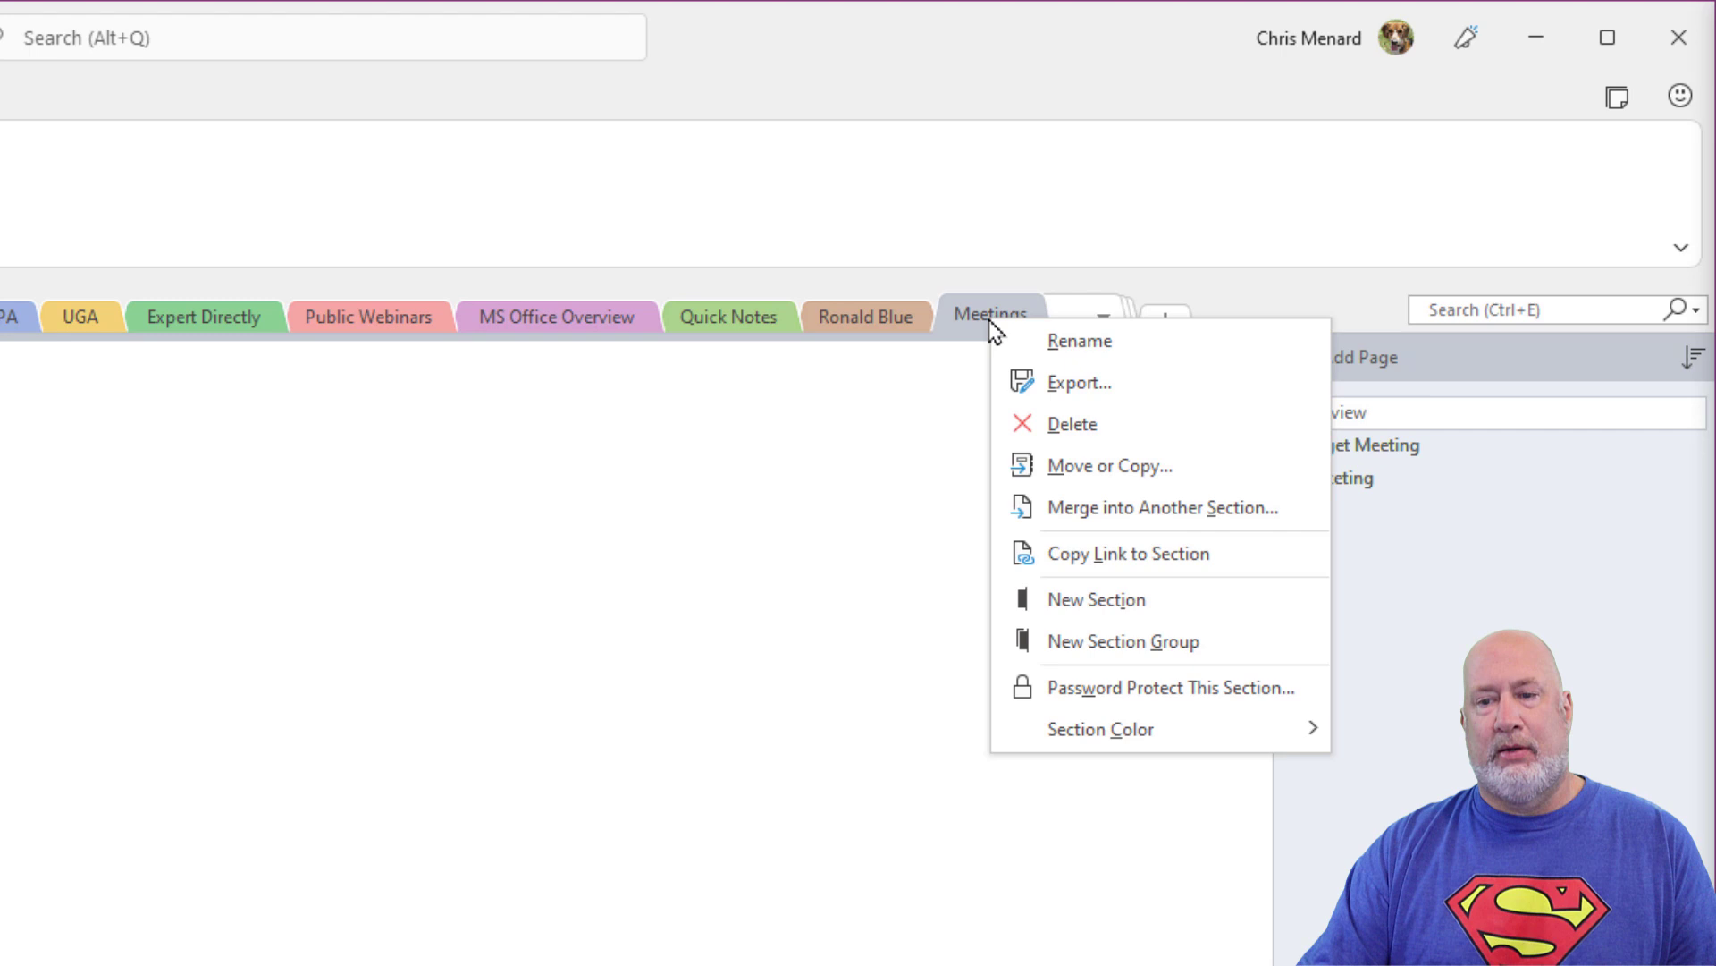
pyautogui.click(1061, 427)
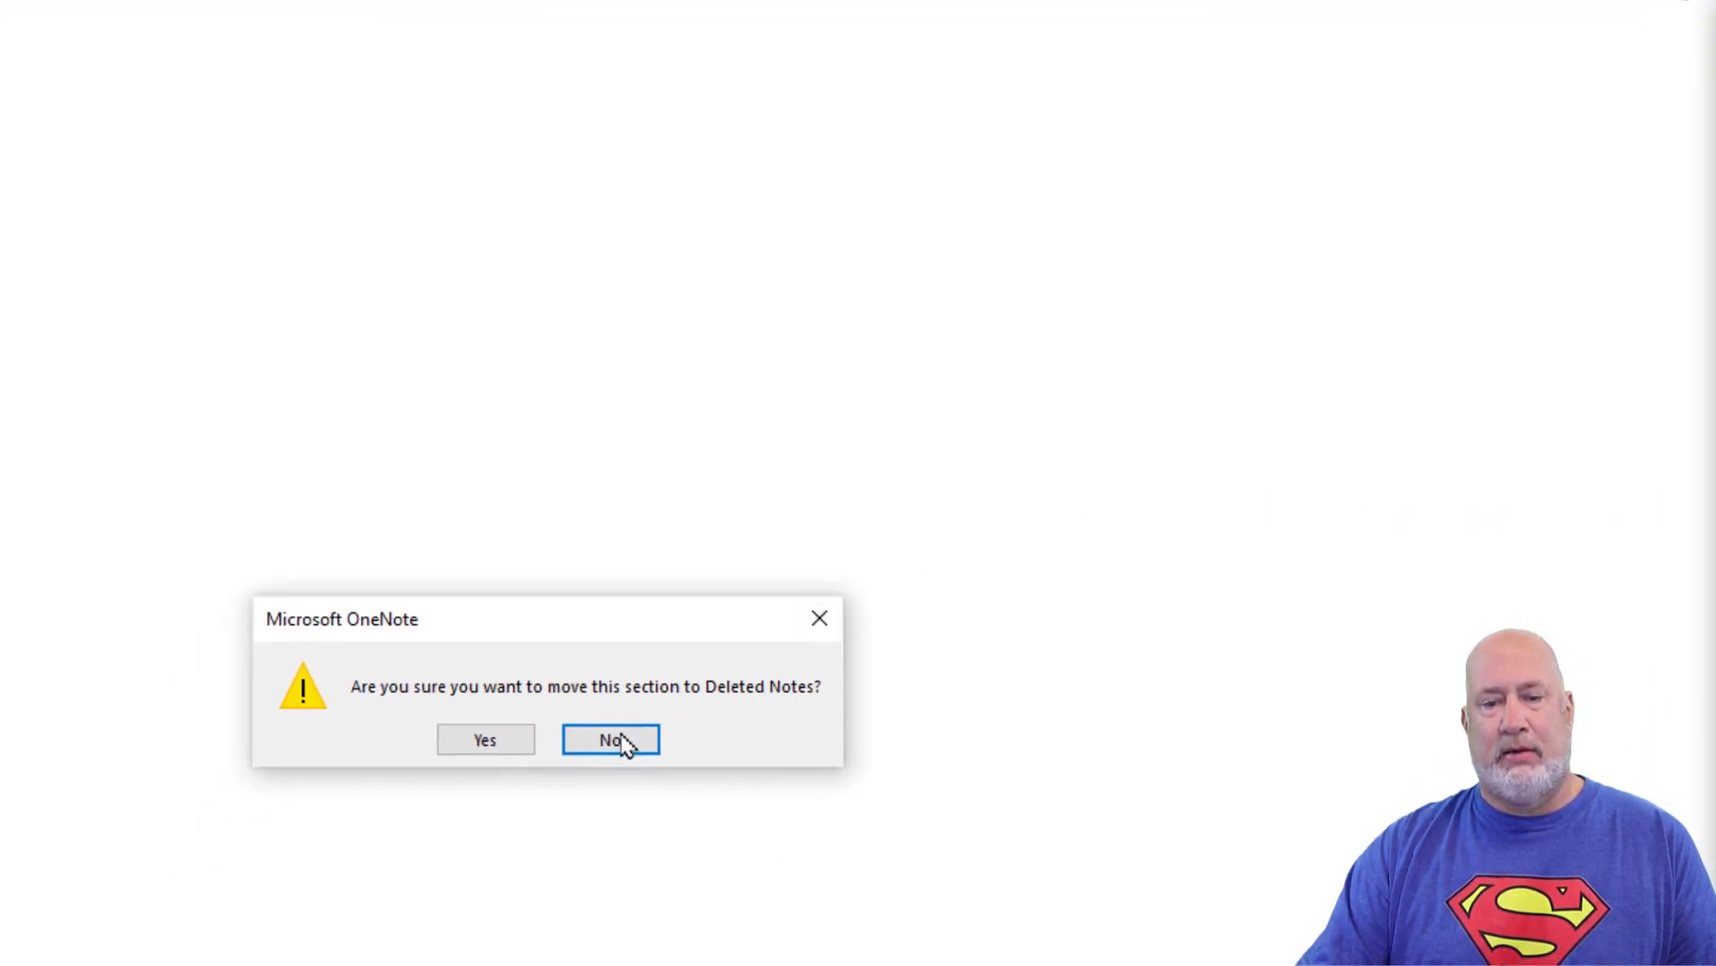
pyautogui.click(507, 753)
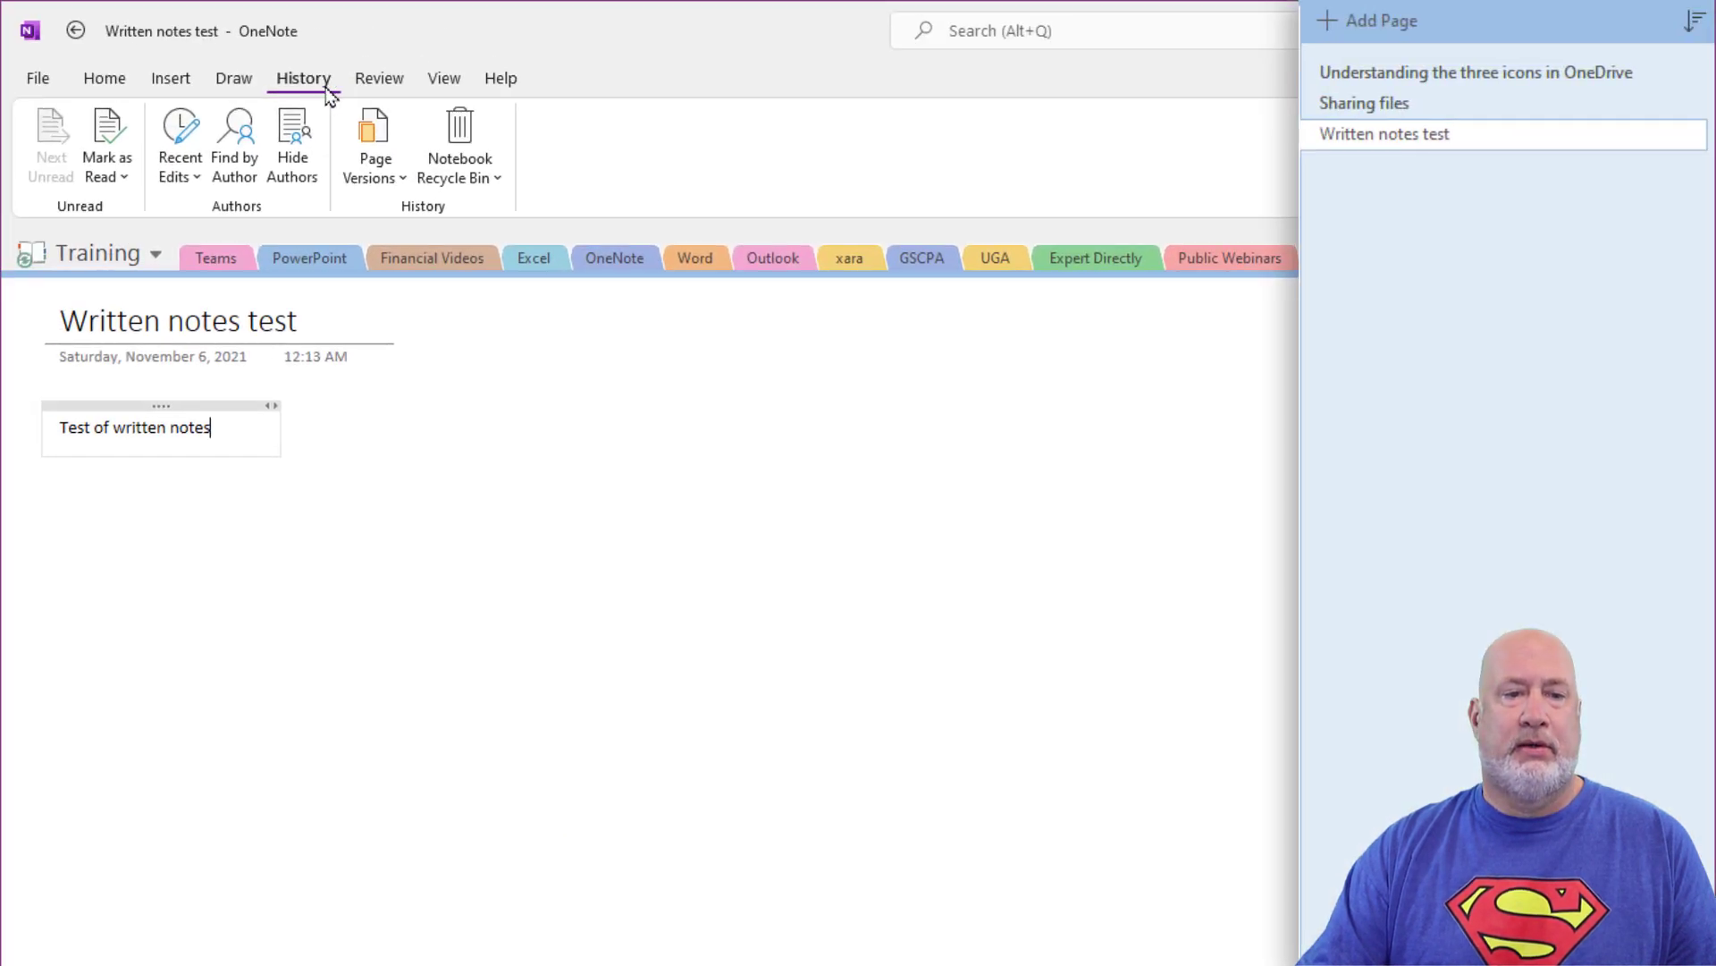
# From the Notebook Recycle Bin, move the deleted Meetings section into the Training notebook.
pyautogui.click(406, 132)
pyautogui.click(502, 223)
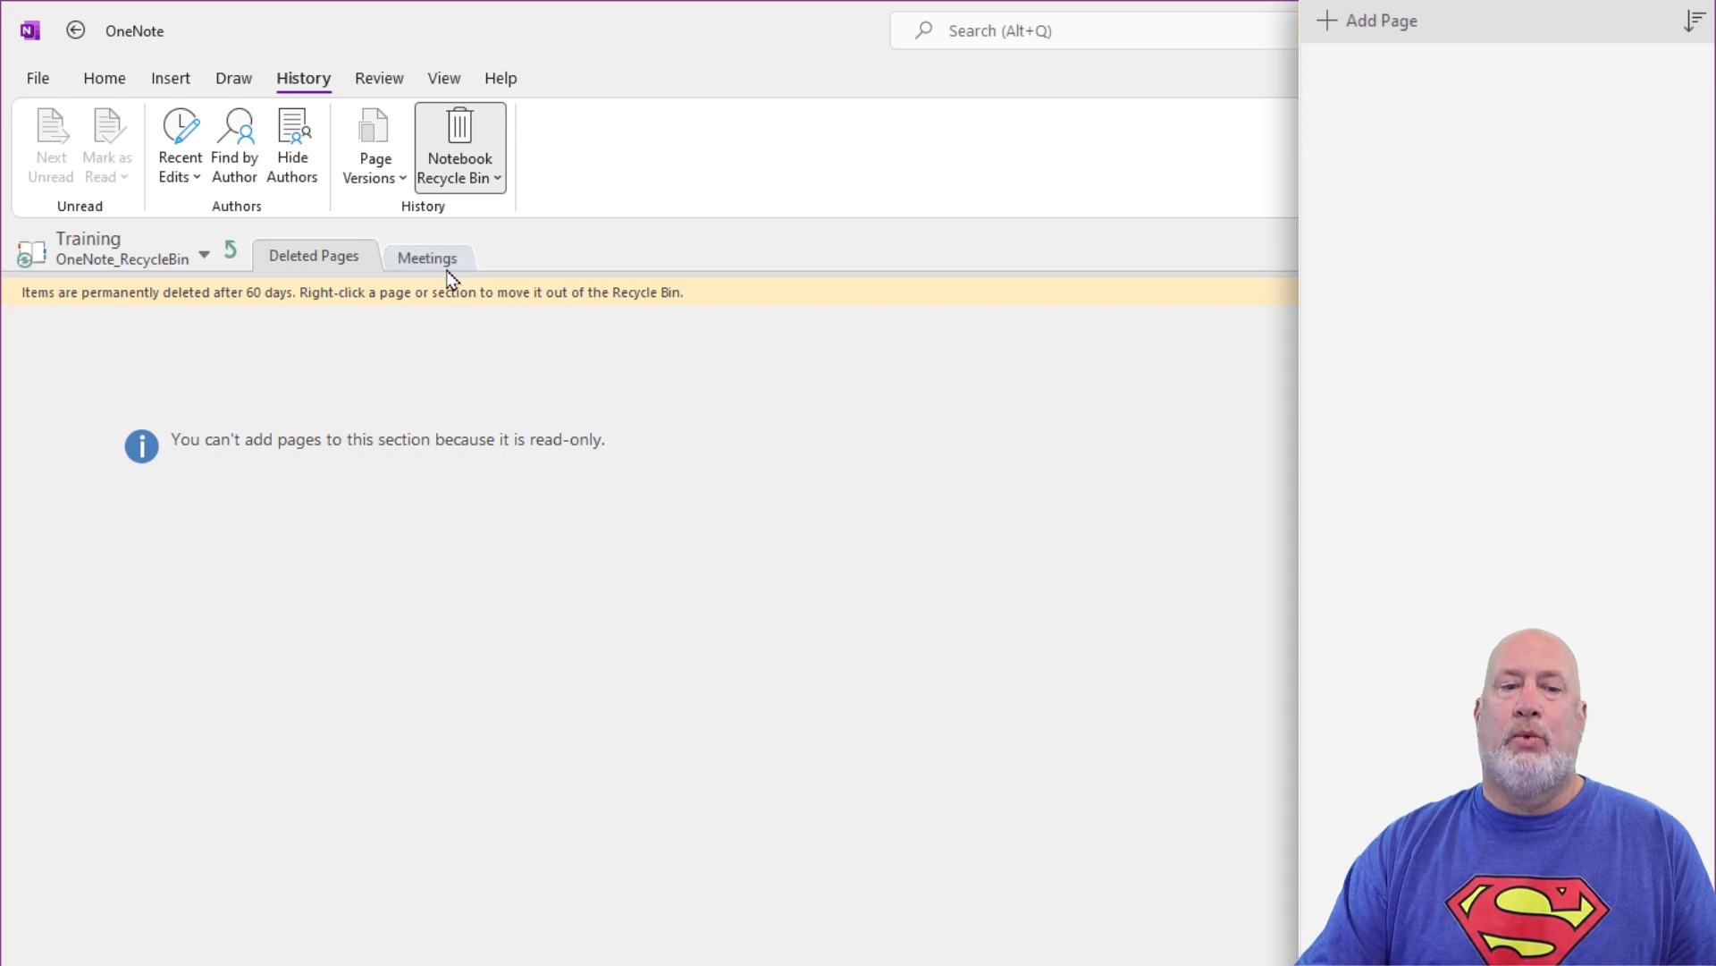
pyautogui.click(442, 259)
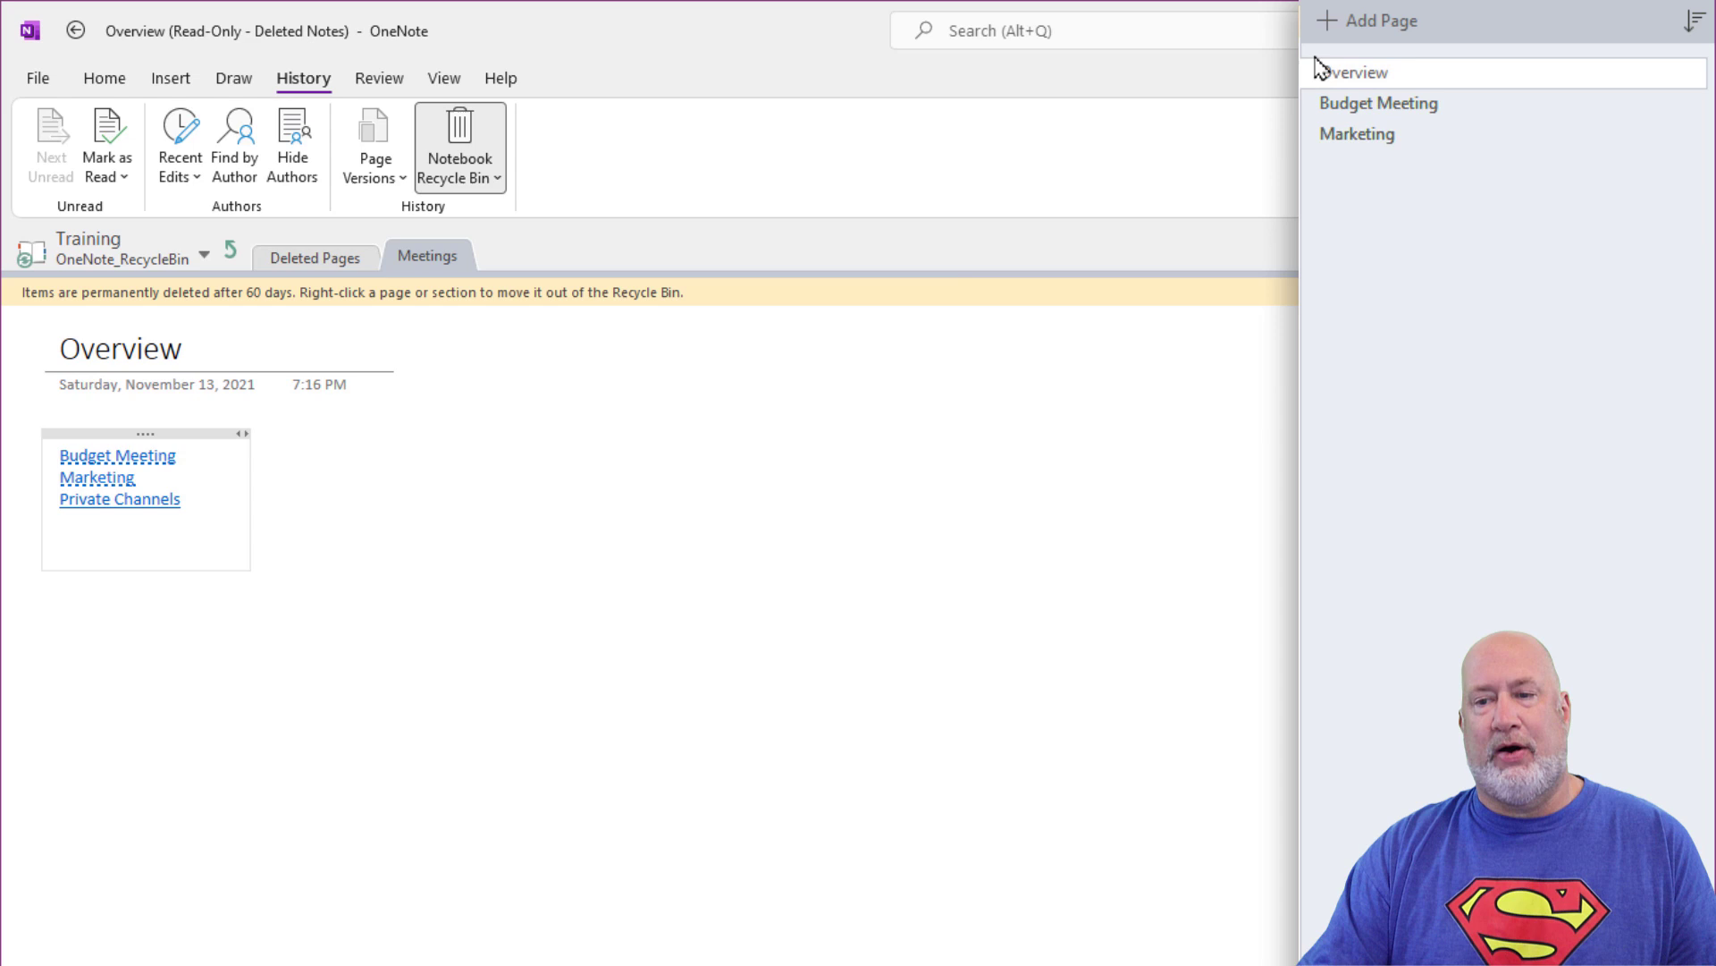
pyautogui.rightClick(433, 257)
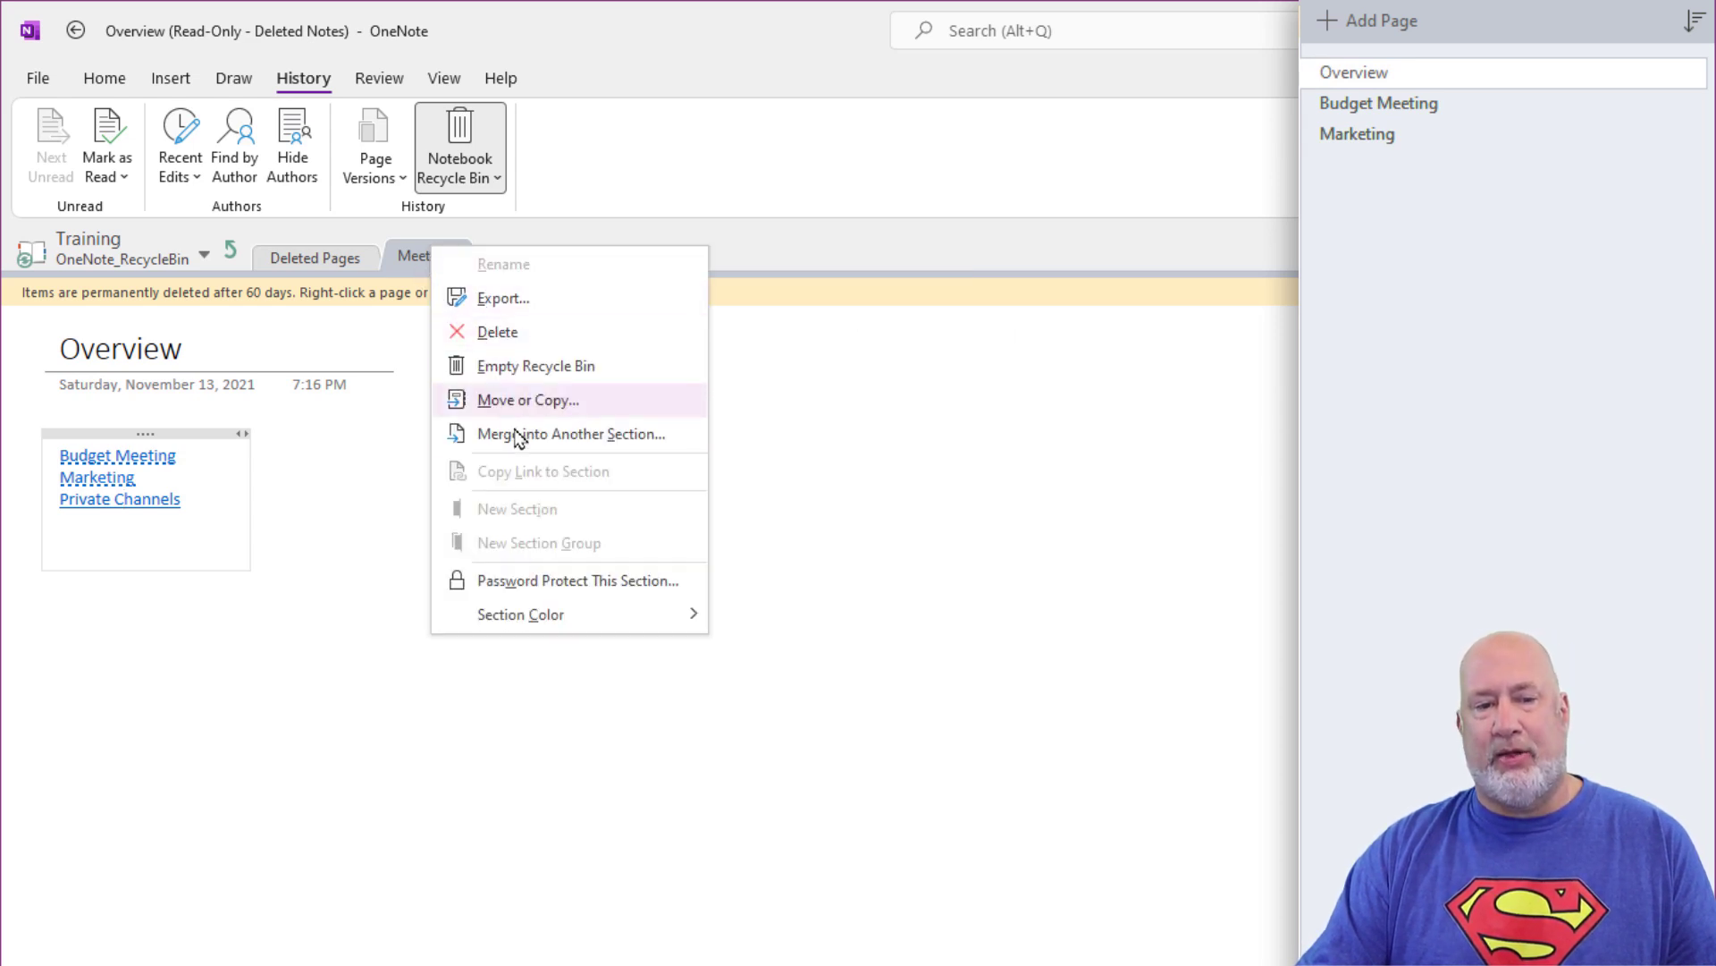
pyautogui.click(529, 398)
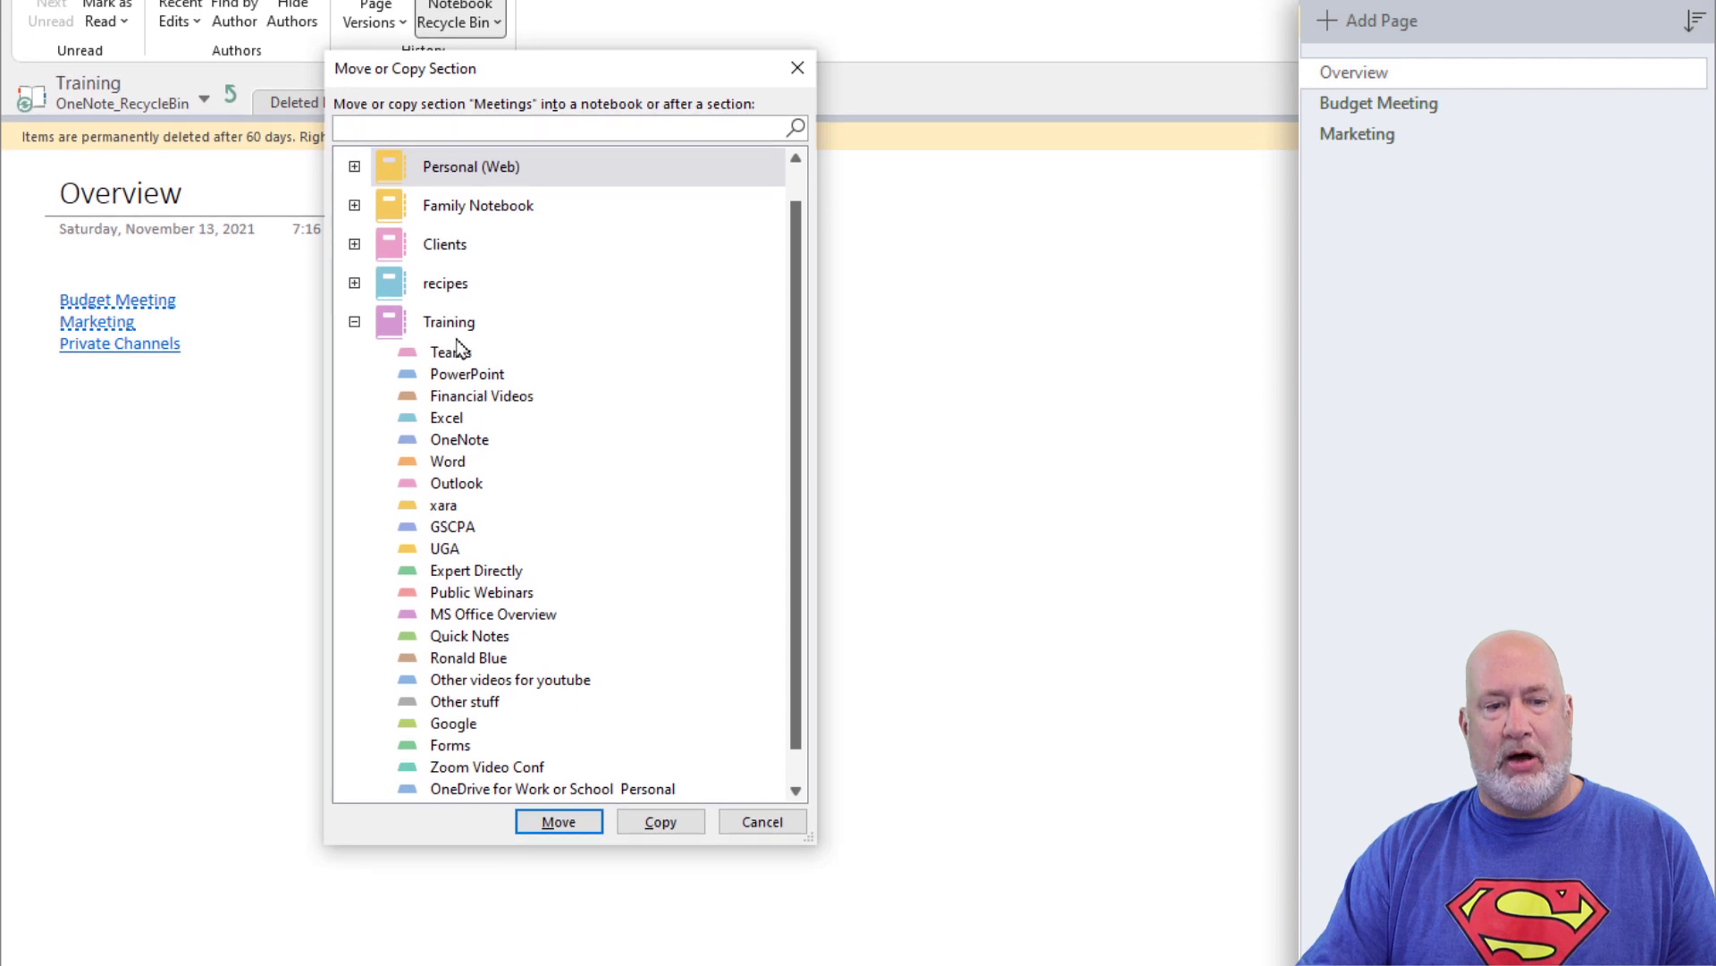
pyautogui.click(456, 324)
pyautogui.click(558, 821)
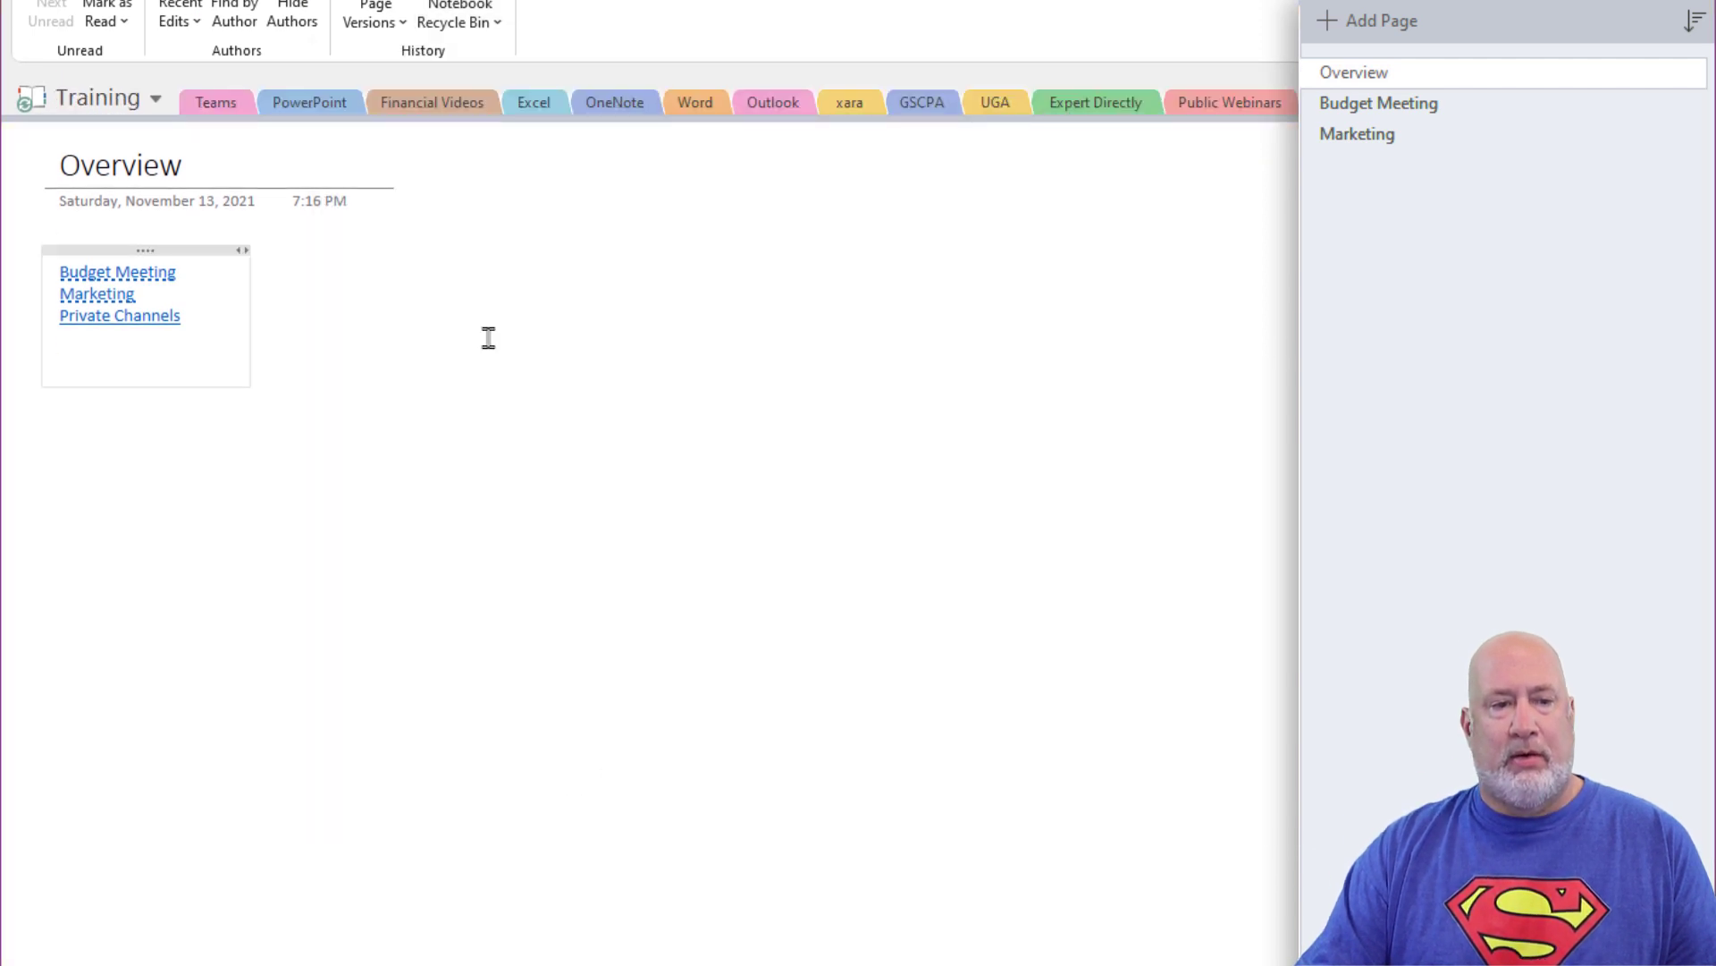